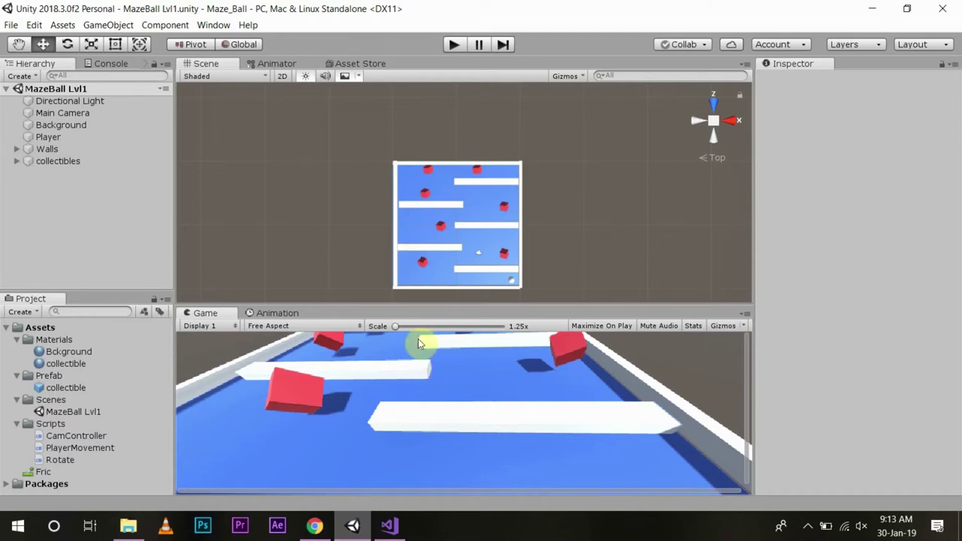
Play the maze, rolling the ball left, up, then right toward the board's right edge
left_click(454, 45)
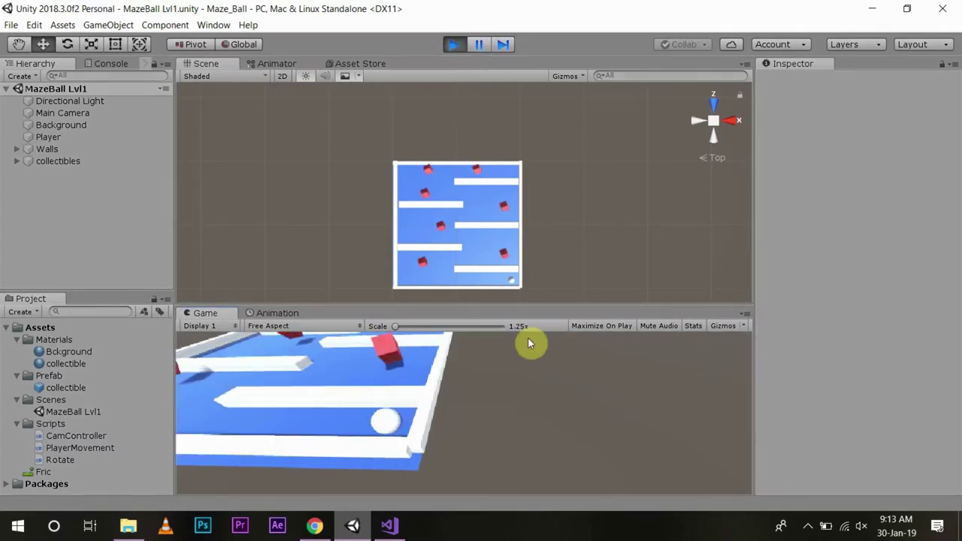
key("Left")
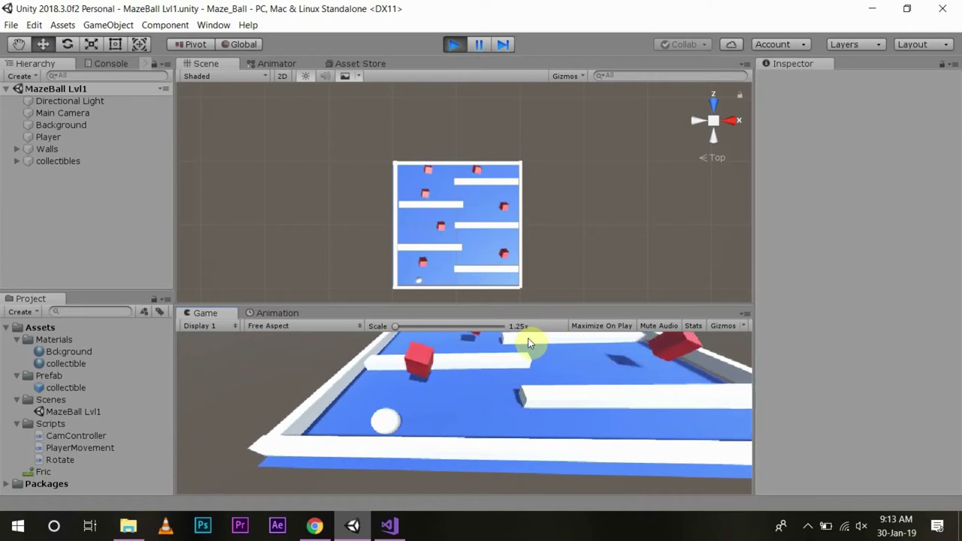
key("Up")
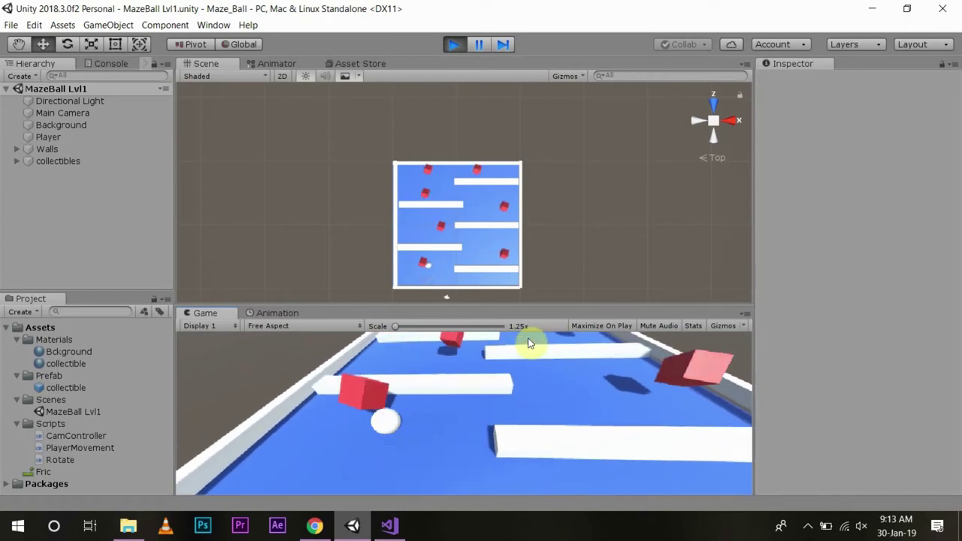
key("Left")
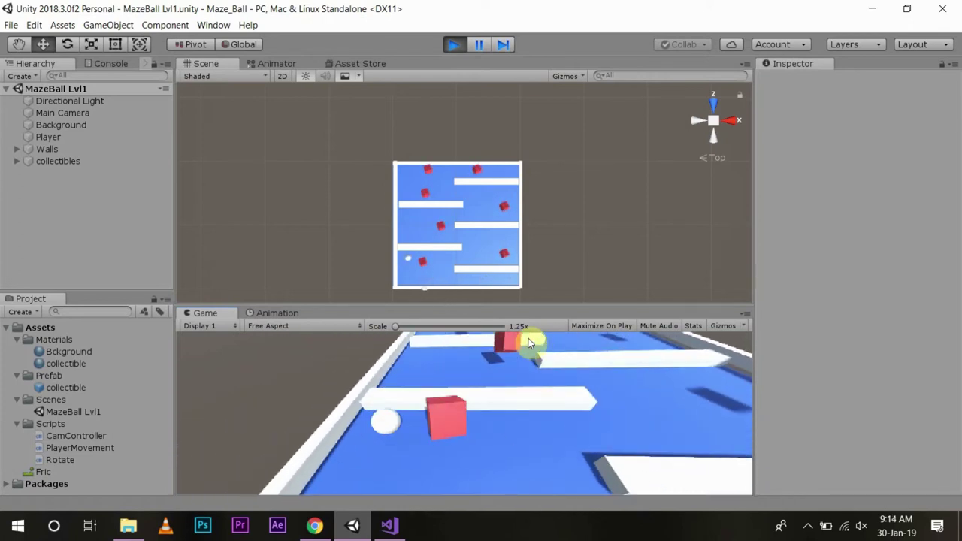
key("Right")
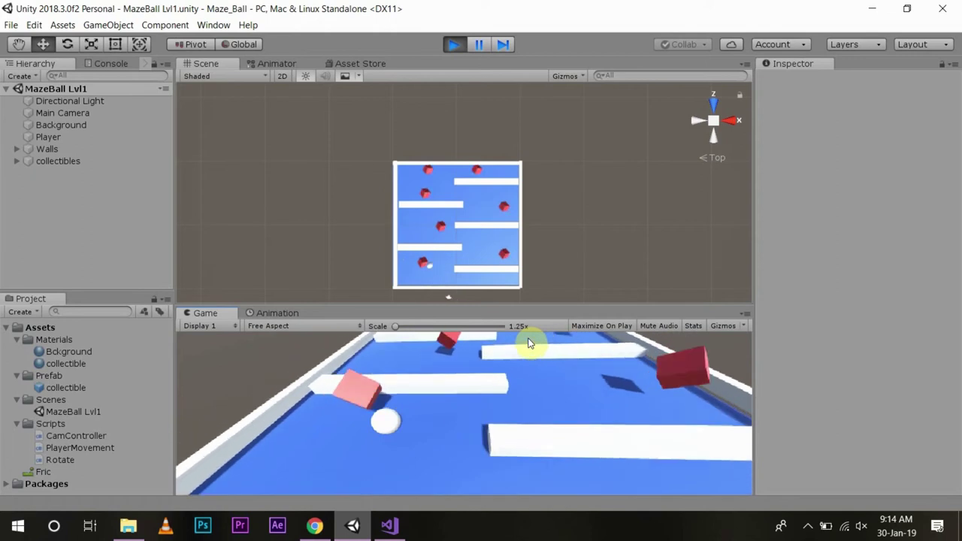
key("Up")
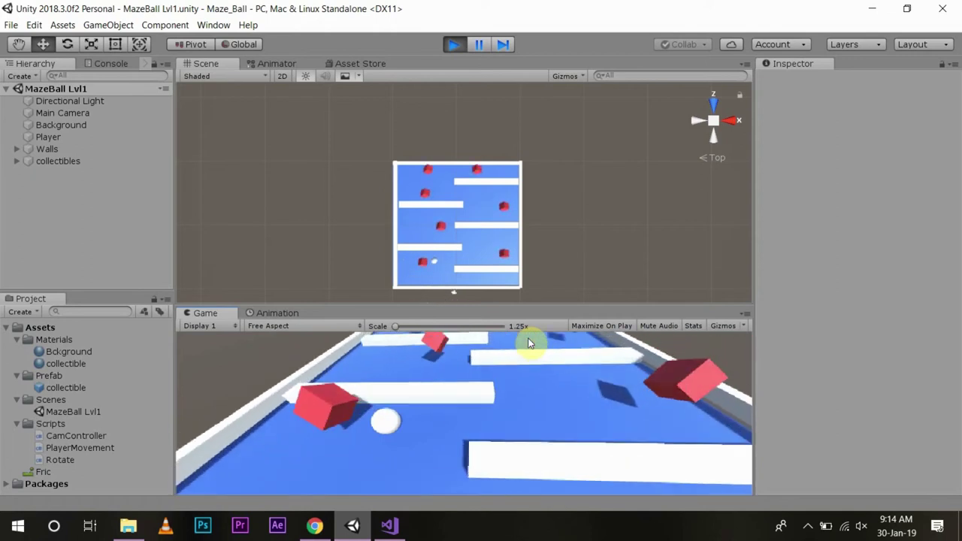
key("Right")
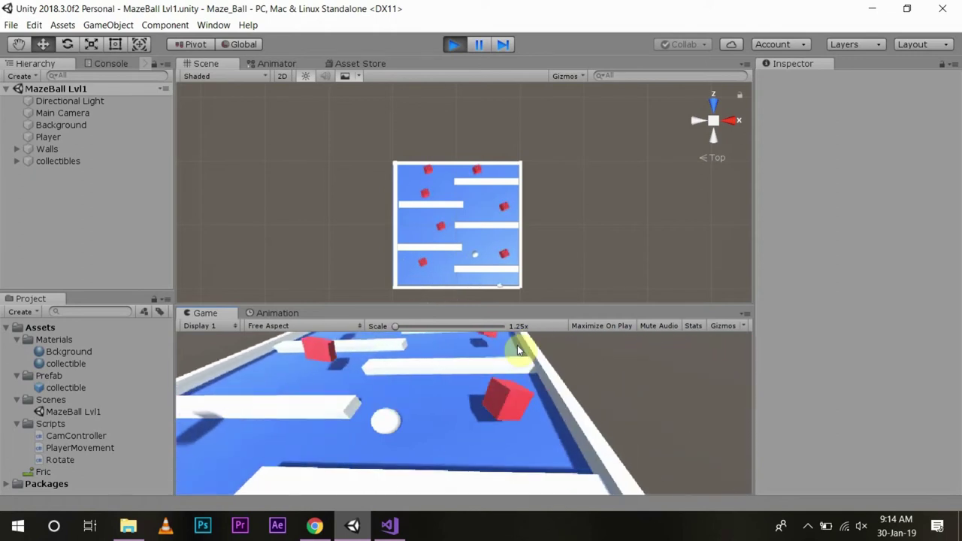
key("Right")
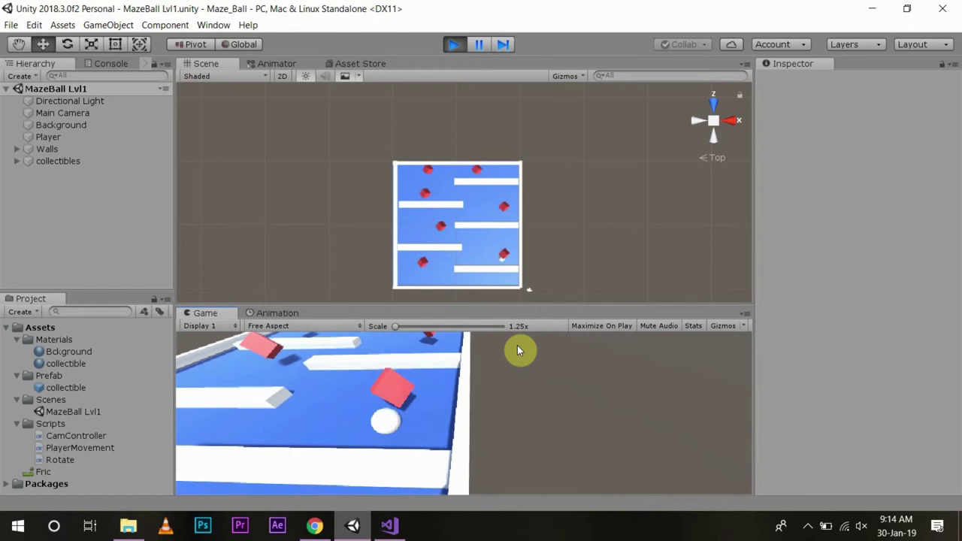
key("Down")
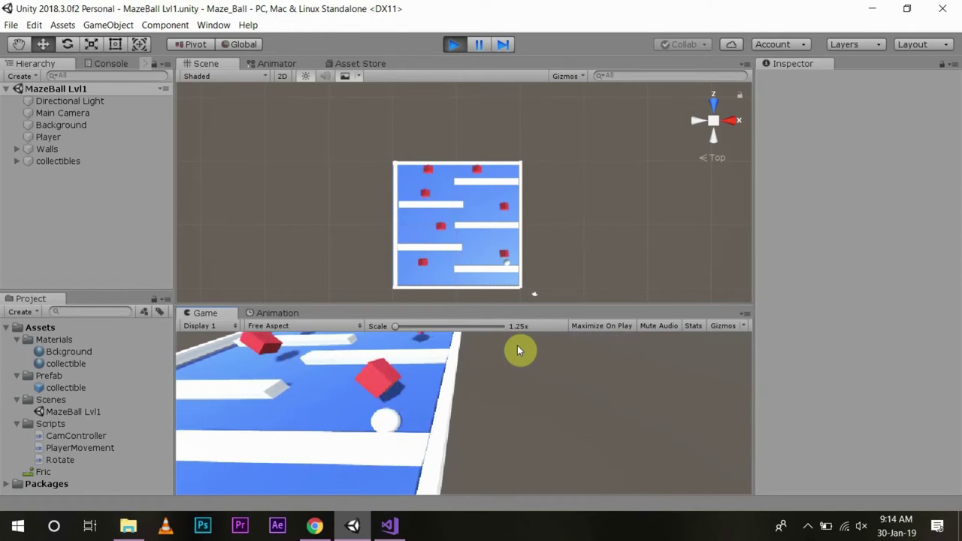
left_click(454, 46)
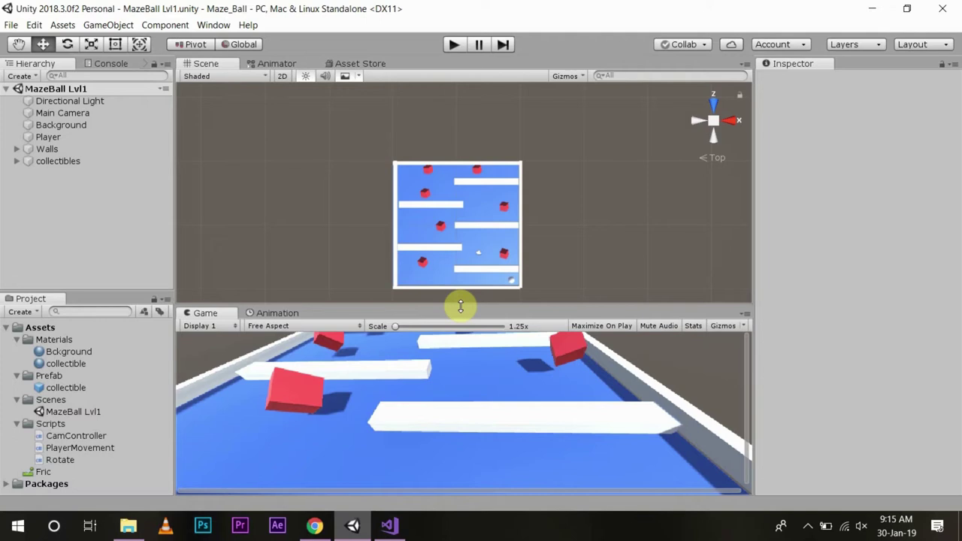
left_click(348, 417)
Open PlayerMovement in Visual Studio and begin a new method with 'void U'
left_click(74, 449)
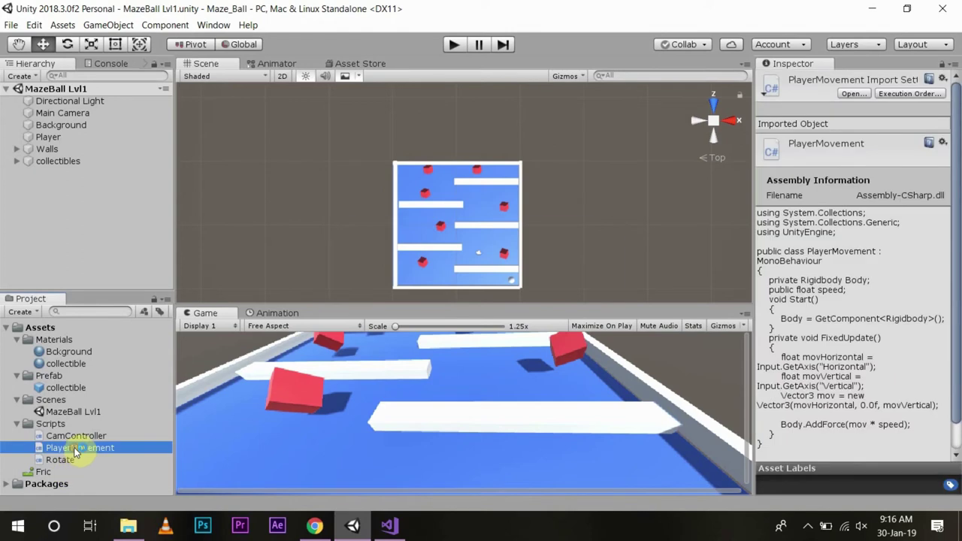
double_click(75, 450)
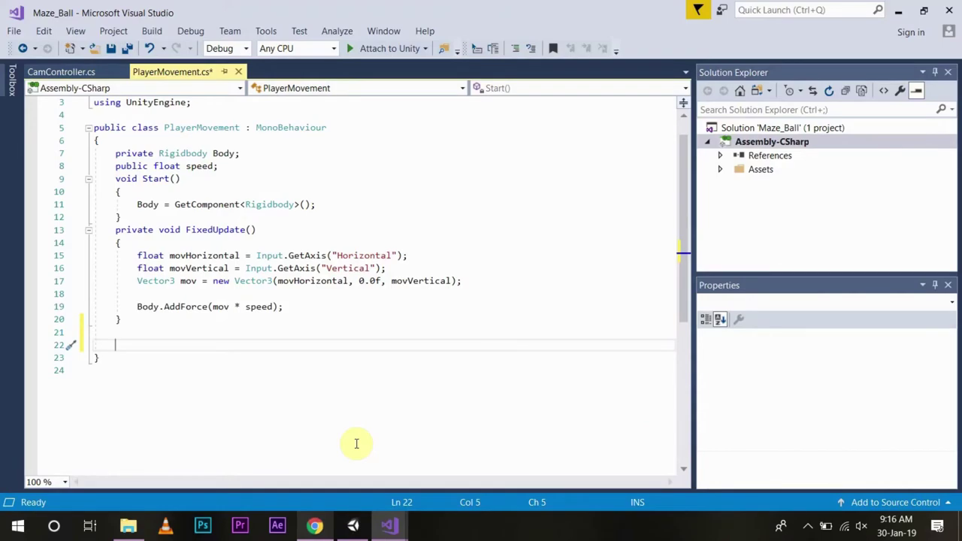
type("void U")
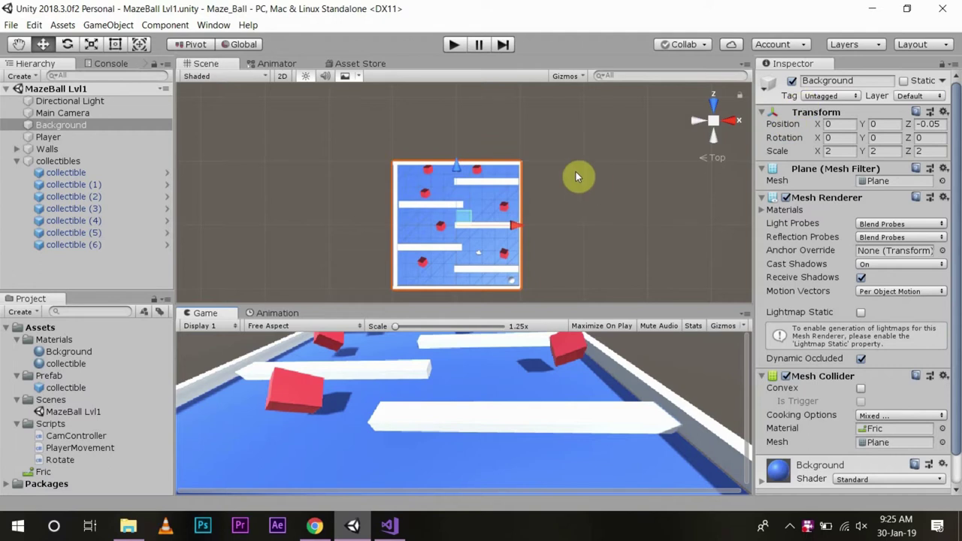
Add a 'collectible' project tag via Add Tag in the collectible prefab's Tag menu
left_click(56, 388)
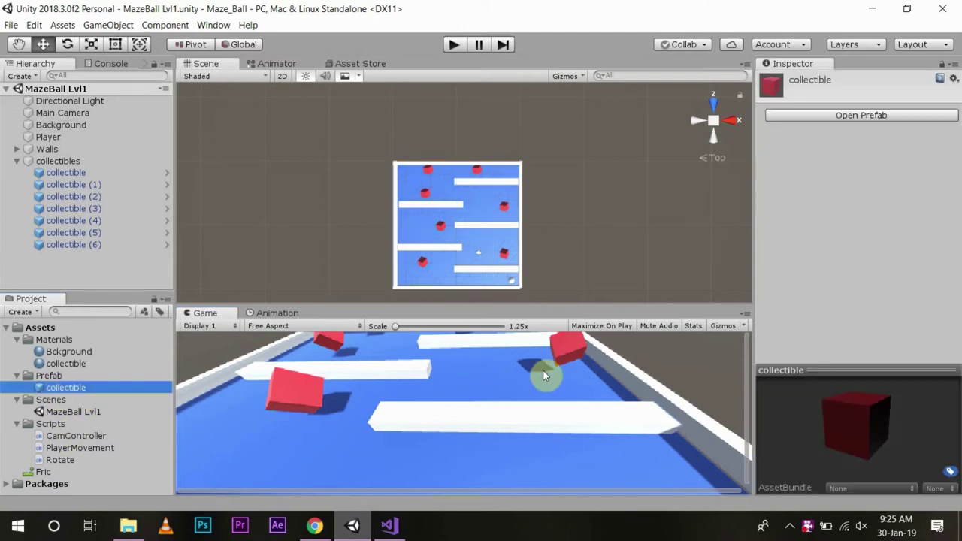
left_click(882, 117)
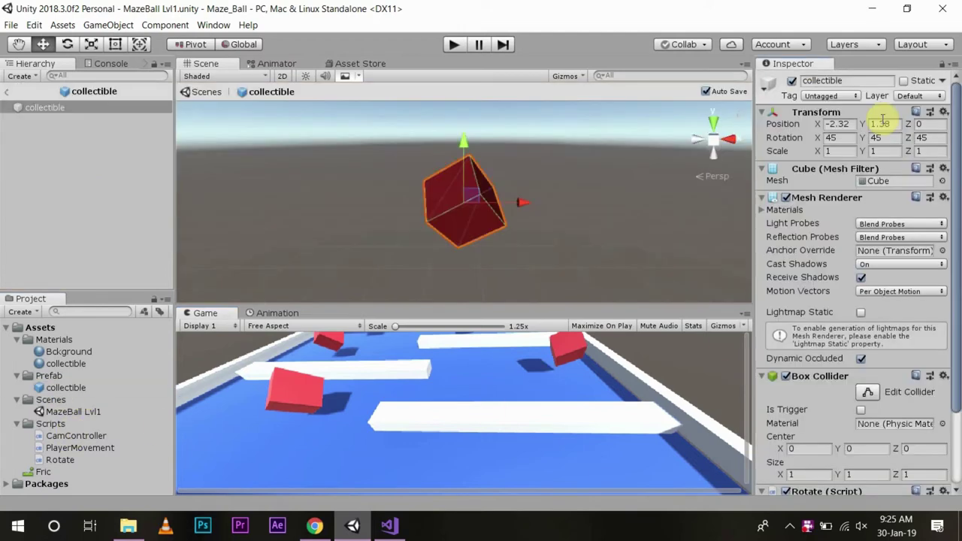
left_click(823, 96)
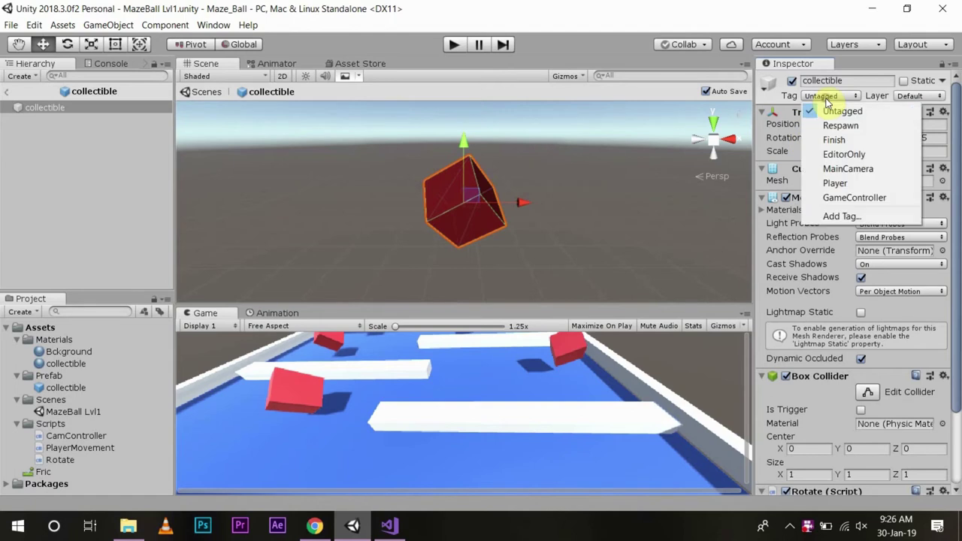
left_click(842, 217)
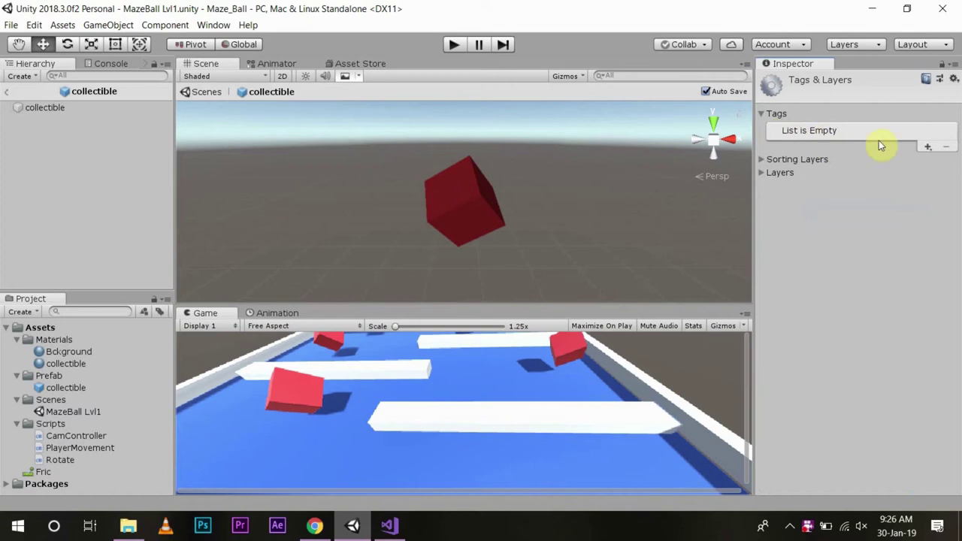
left_click(928, 146)
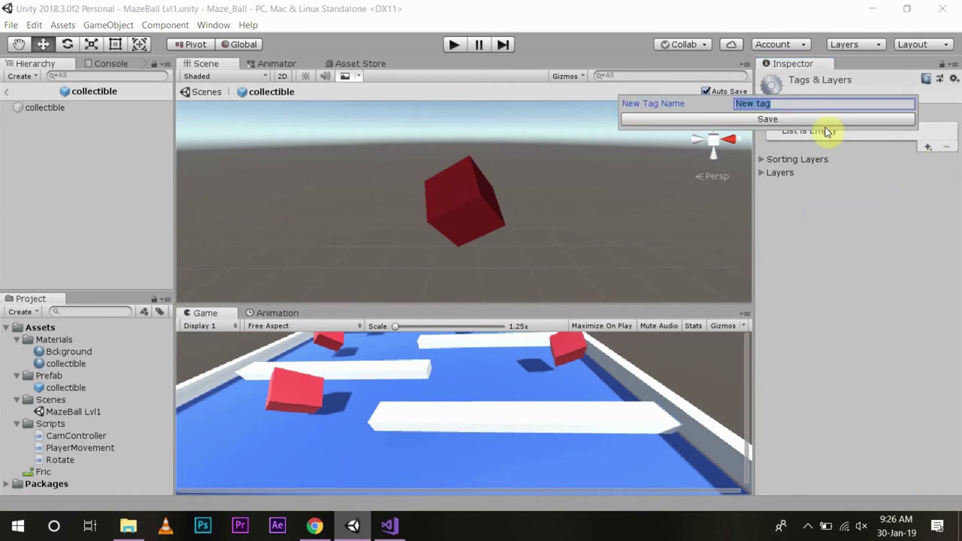
type("col")
type("lectible")
left_click(806, 119)
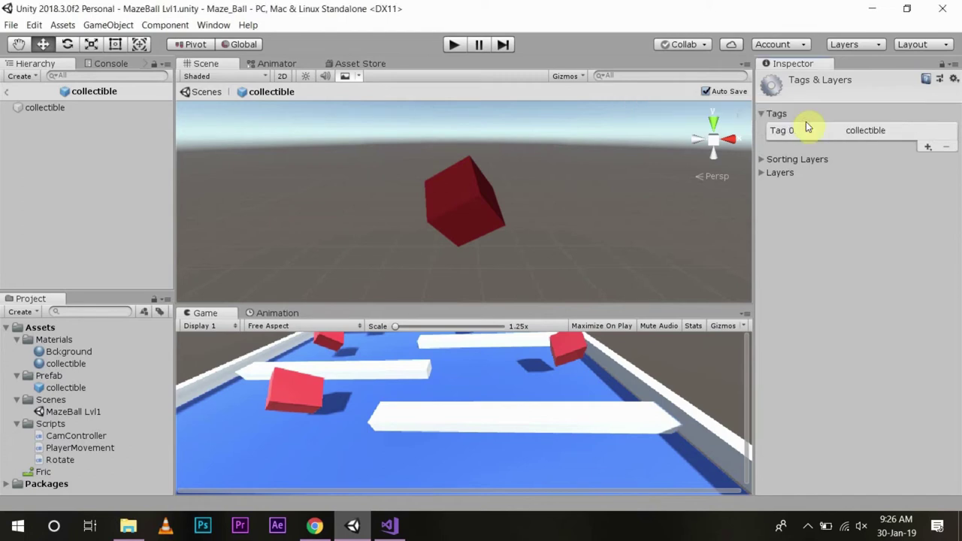
left_click(857, 138)
left_click(842, 195)
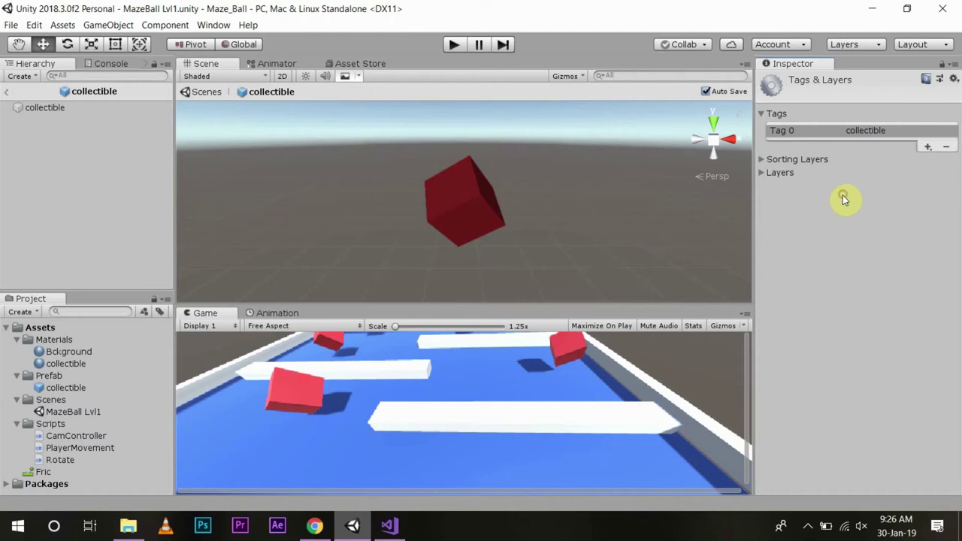
Reopen the collectible prefab and set its Tag dropdown to 'collectible'
left_click(6, 91)
left_click(73, 389)
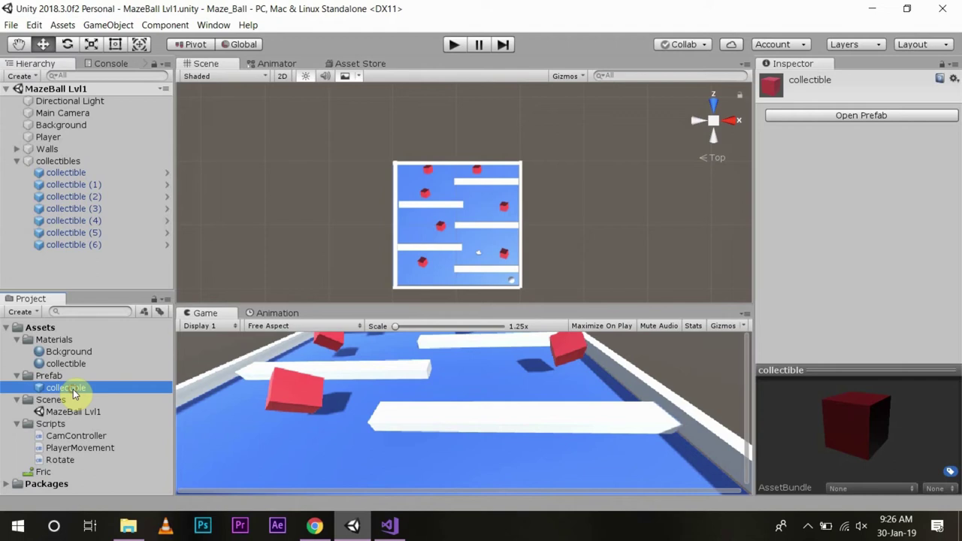
left_click(843, 116)
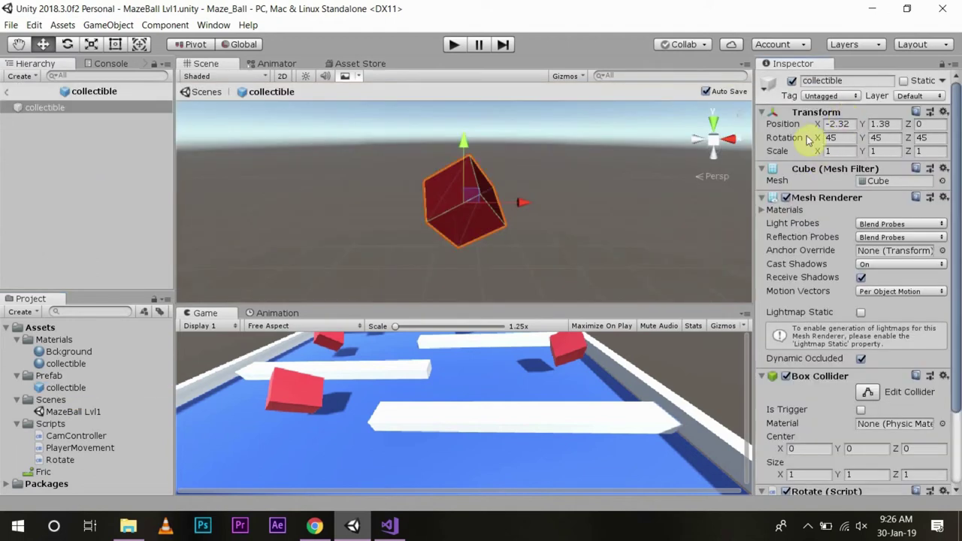
left_click(827, 96)
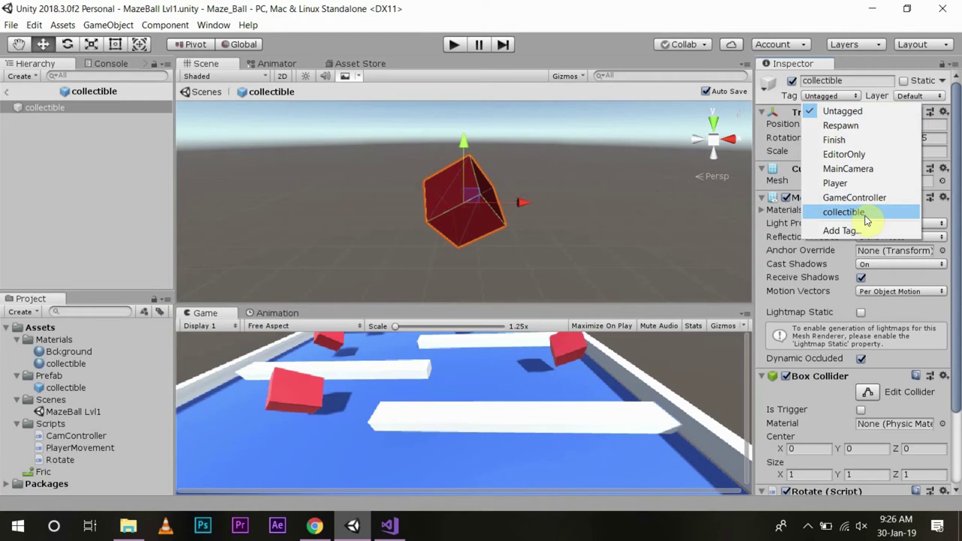
left_click(844, 212)
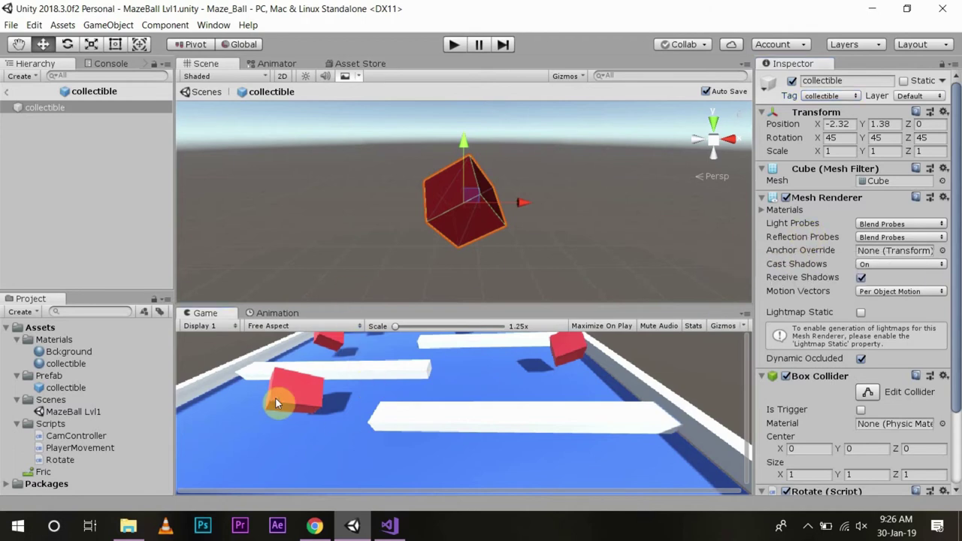
Return to the maze scene and check each collectible cube's inherited tag in the Inspector
left_click(7, 92)
left_click(65, 184)
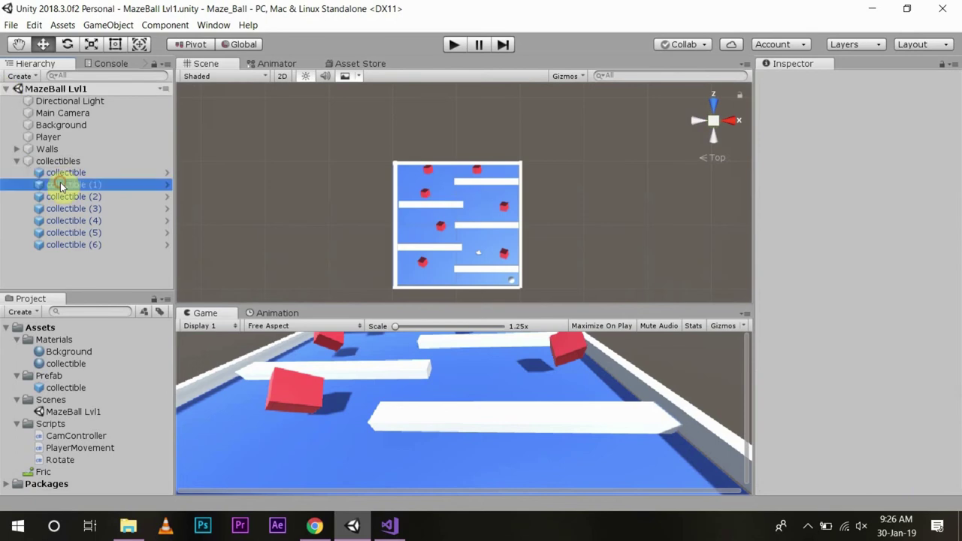
left_click(65, 173)
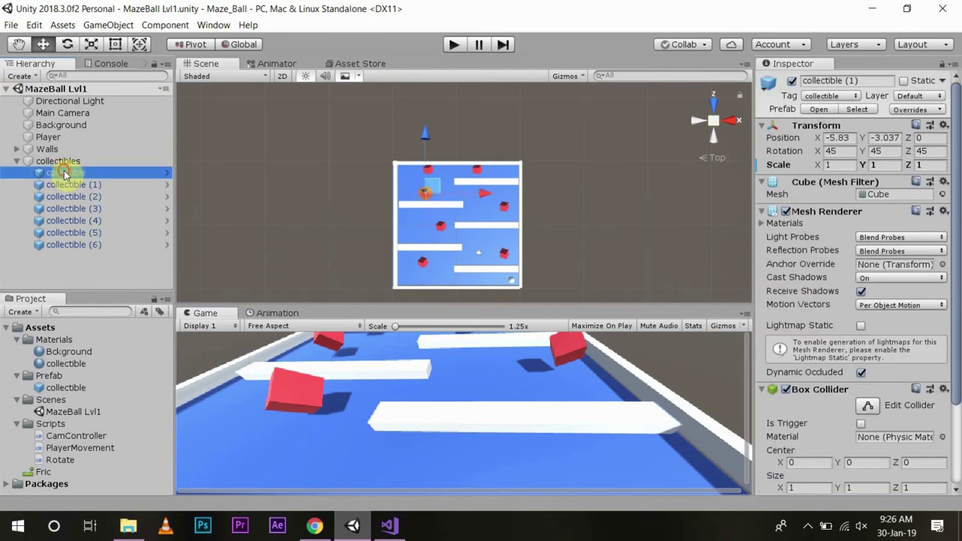
left_click(67, 208)
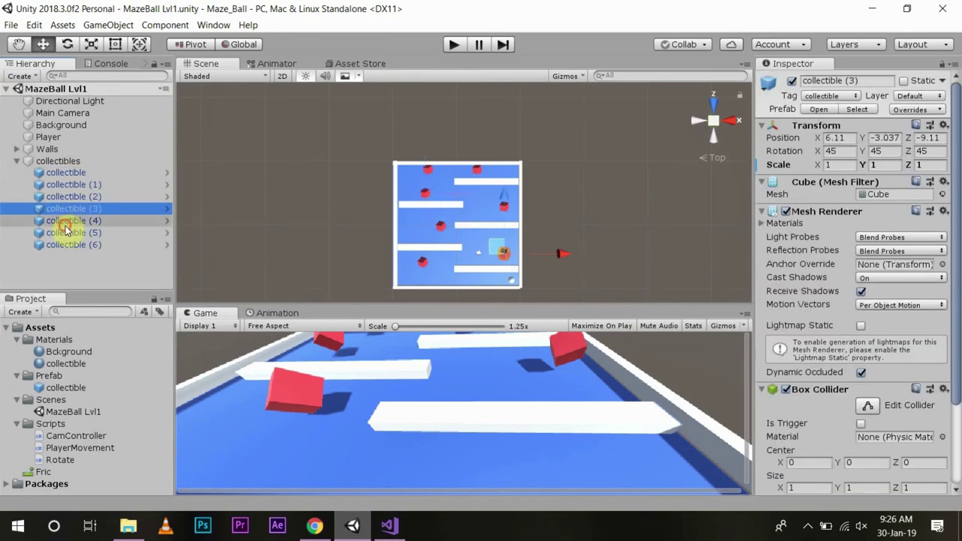
left_click(66, 220)
left_click(66, 245)
left_click(68, 221)
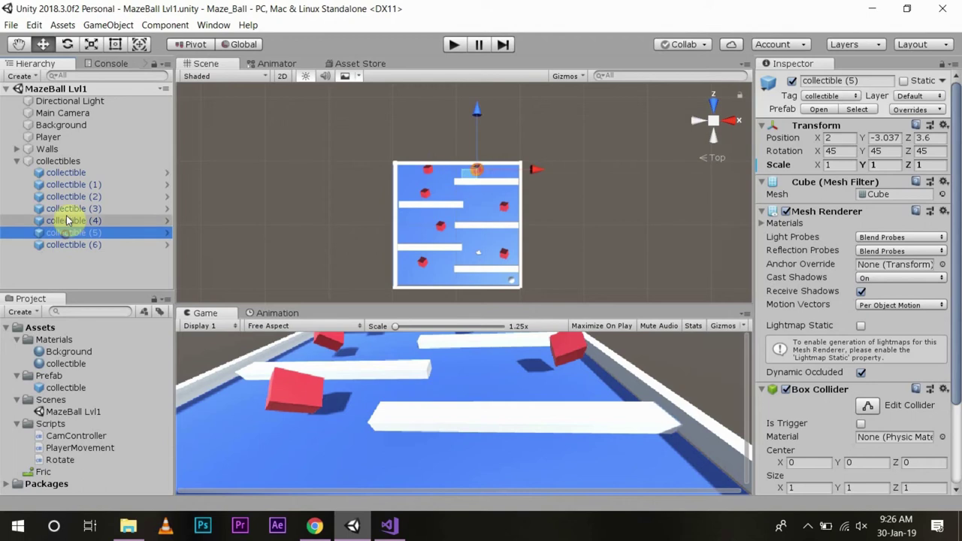
left_click(72, 196)
left_click(74, 174)
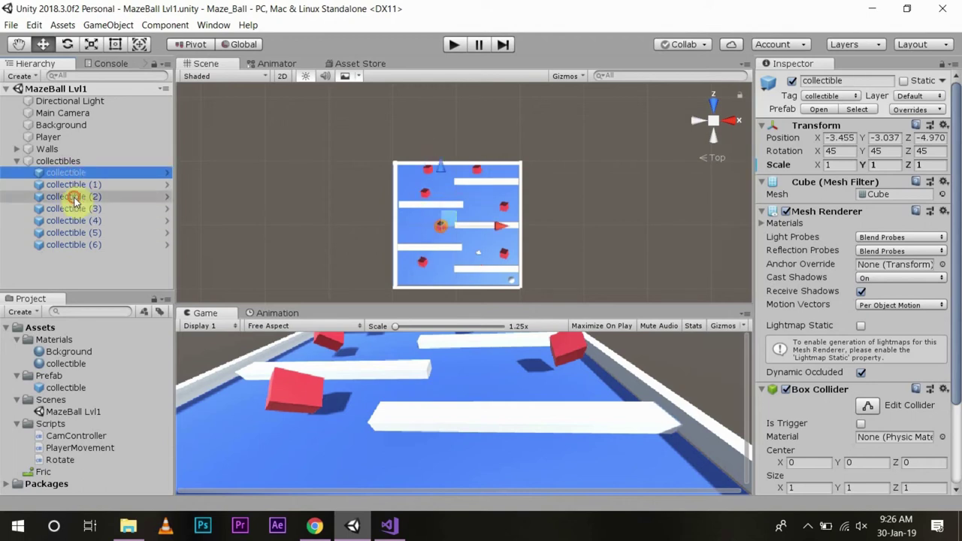
left_click(72, 197)
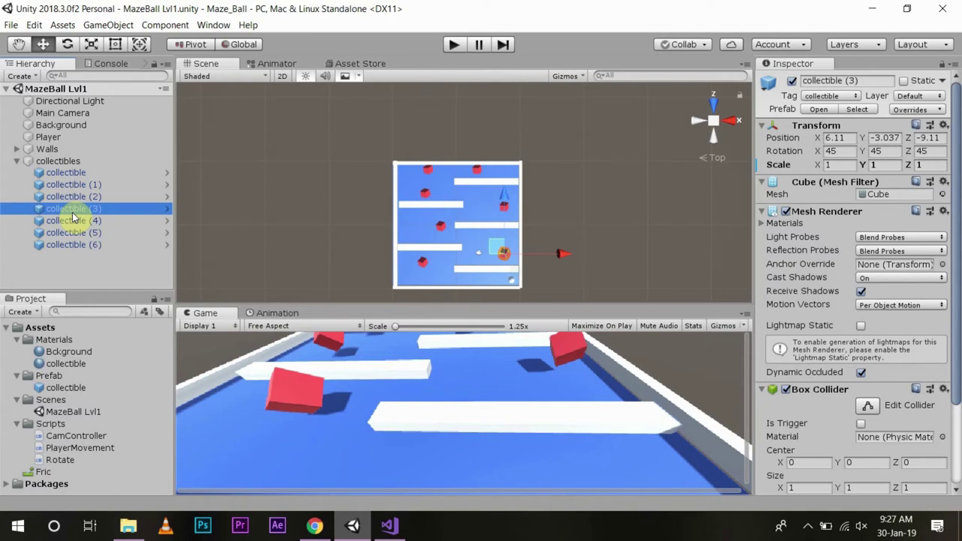
Replace the old OnTriggerEnter with a fresh IntelliSense stub, without the 'private' keyword
left_click(391, 526)
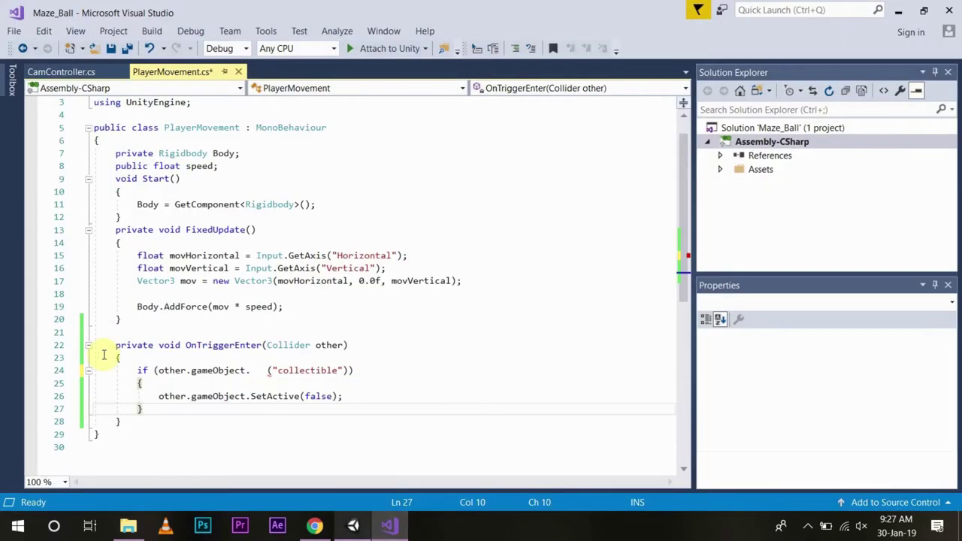
key("ctrl+z")
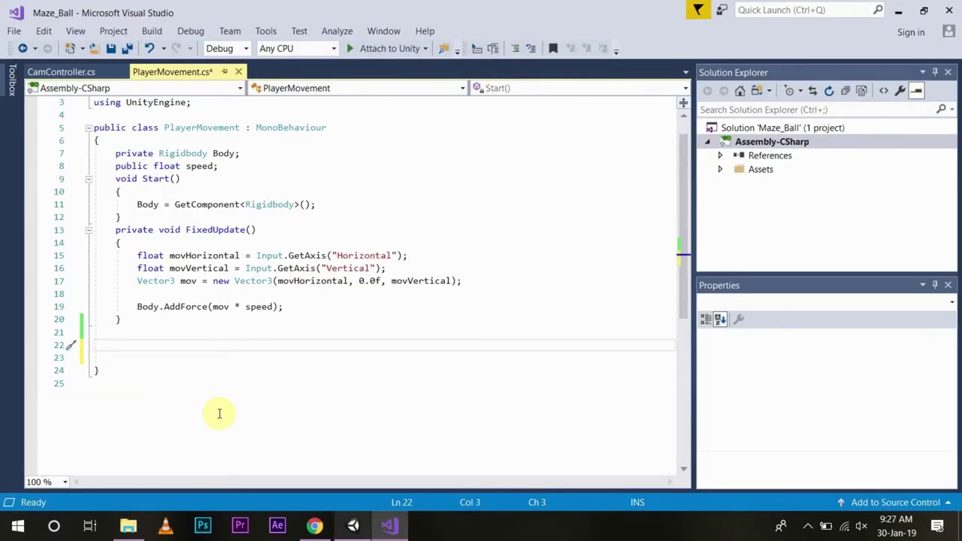
type("vo")
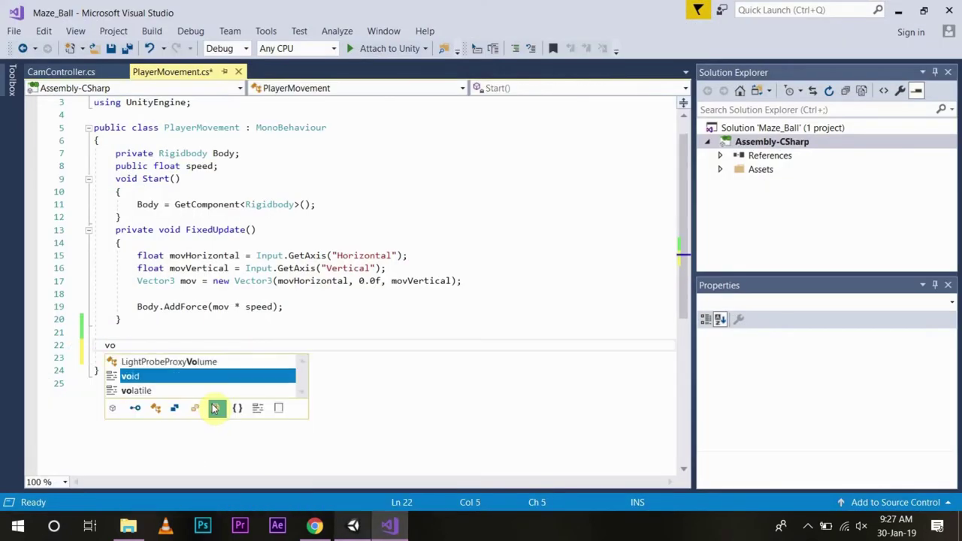
type("id o")
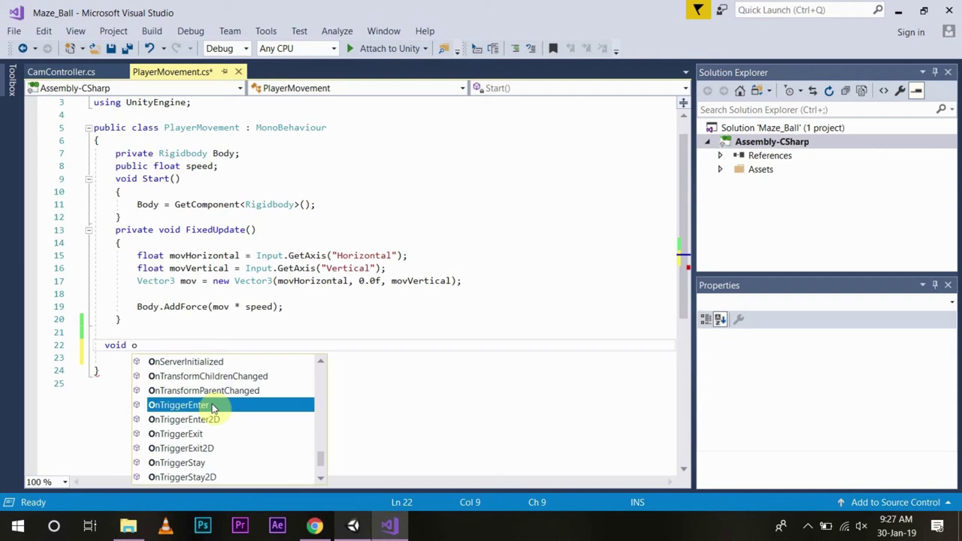
type("ntr")
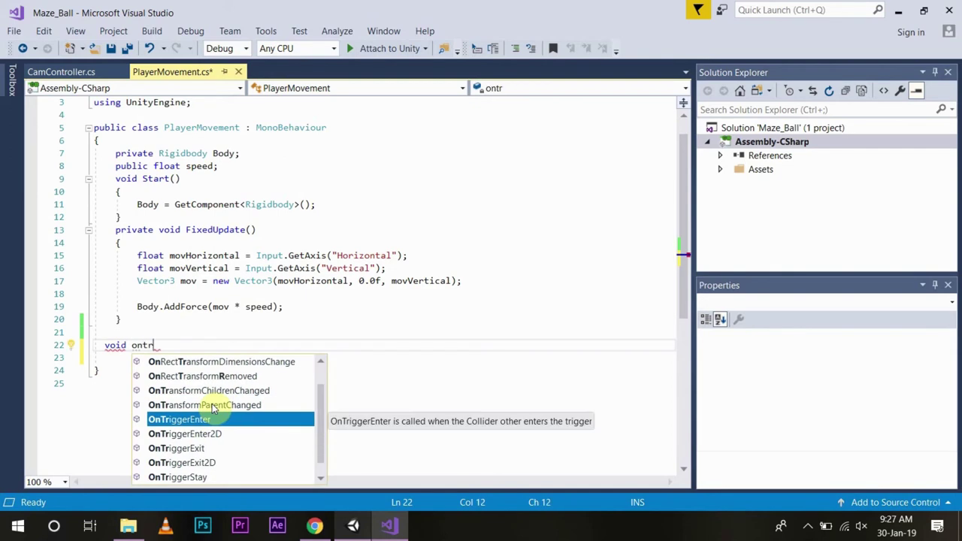
key("Tab")
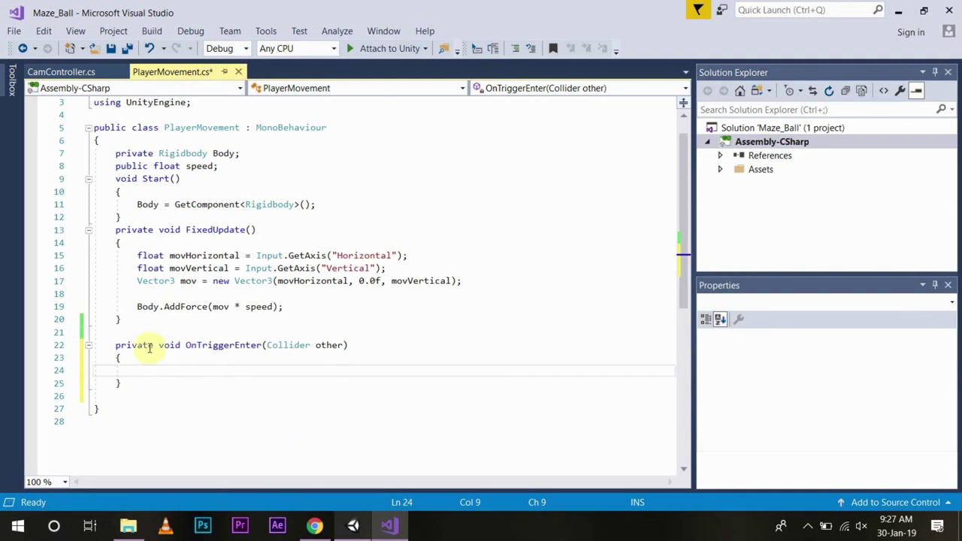
left_click_drag(152, 345, 119, 345)
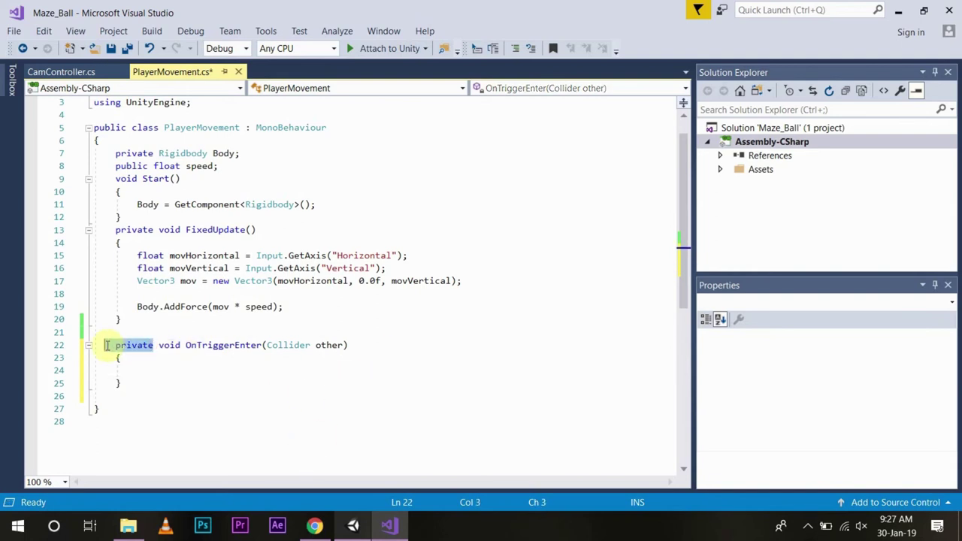
key("BackSpace")
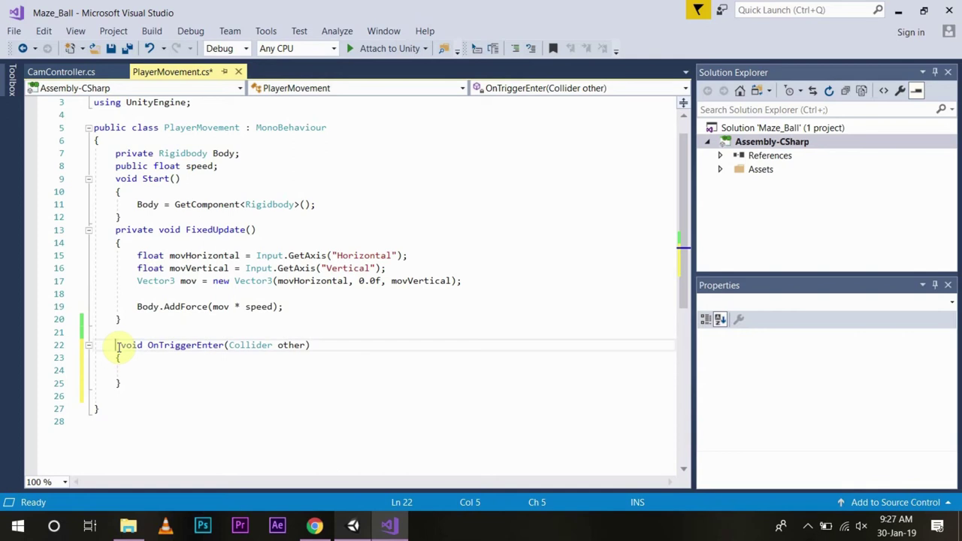
left_click(150, 371)
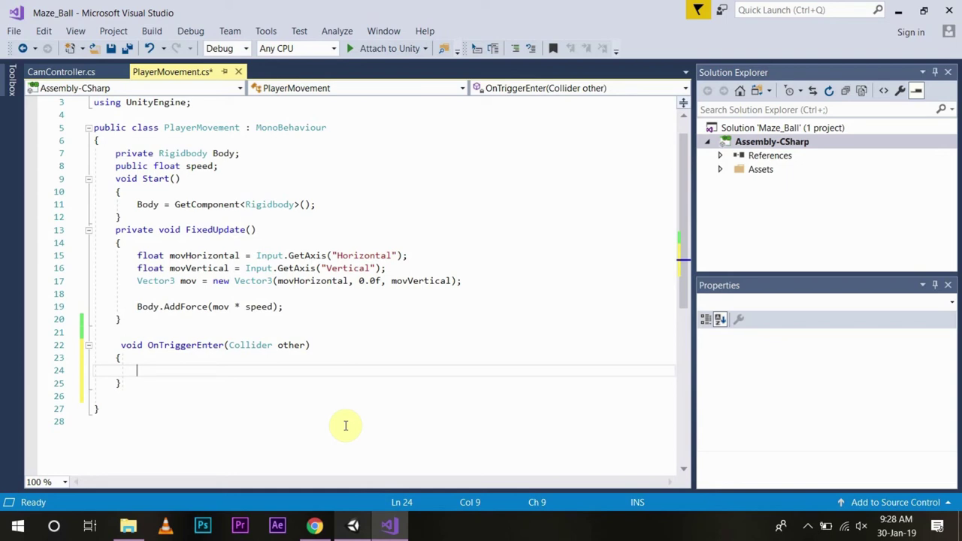
Add the condition if(other.gameObject.CompareTag("collectible")) inside OnTriggerEnter
type("if")
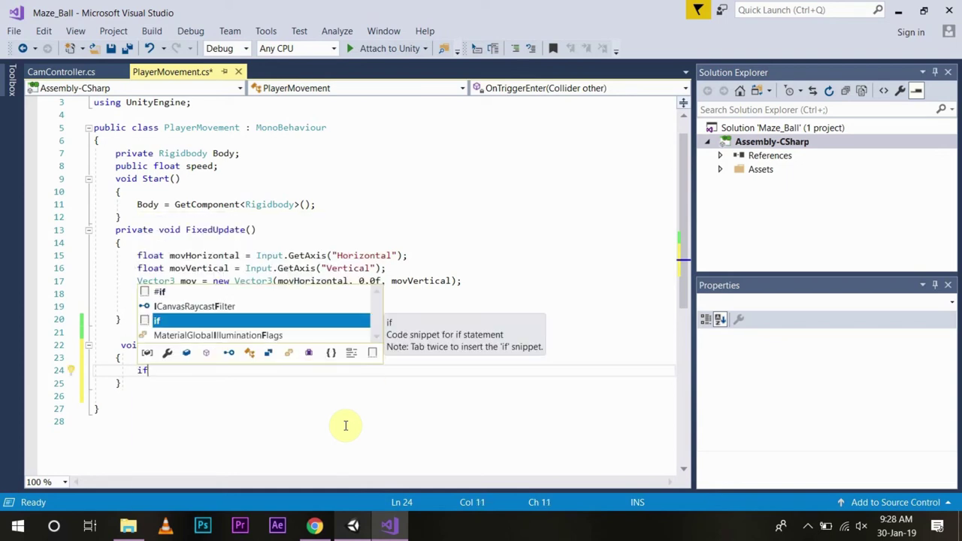
type("(oth")
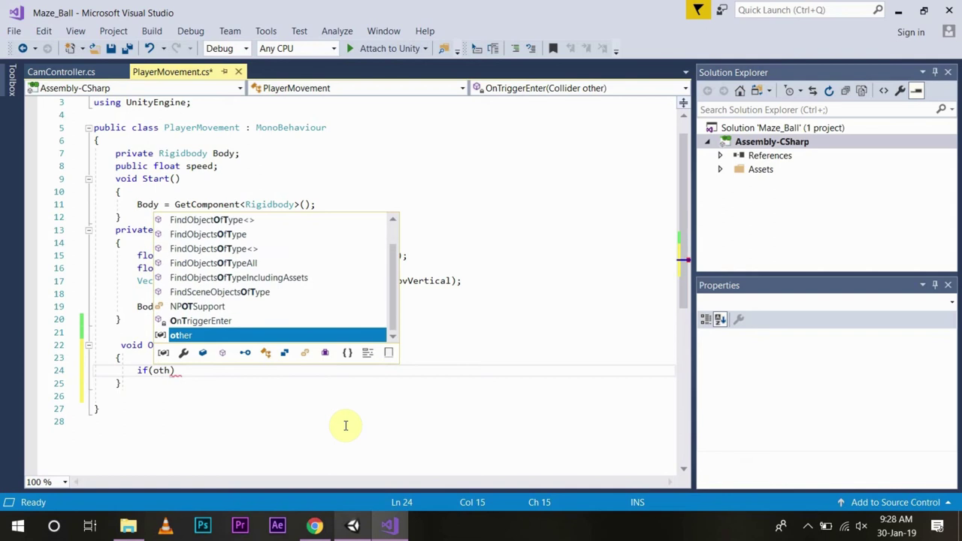
type("er.gam")
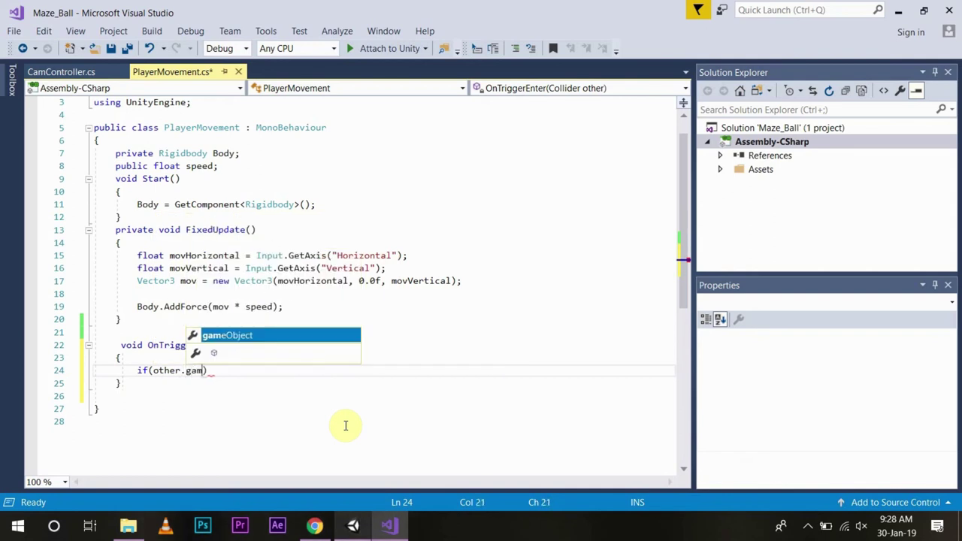
type("e")
key("Tab")
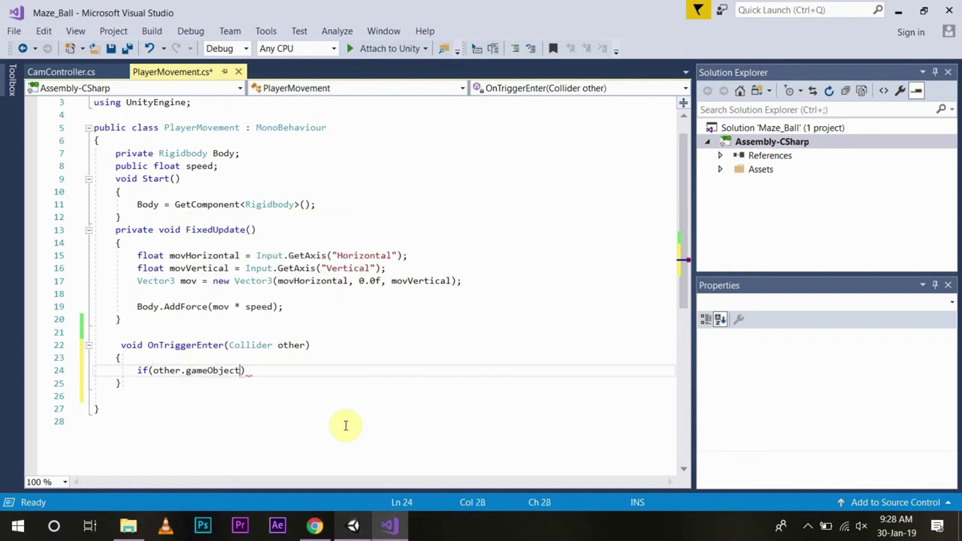
type(".com")
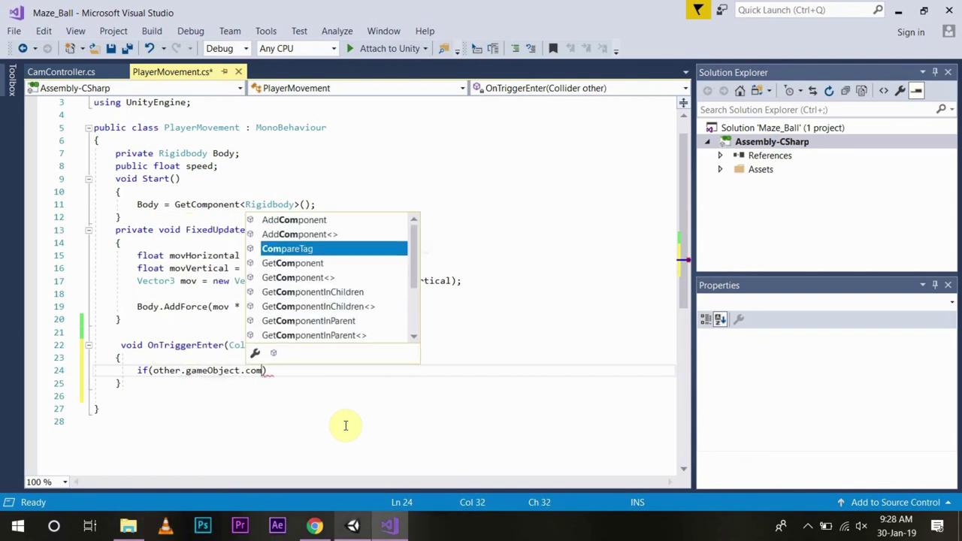
key("Tab")
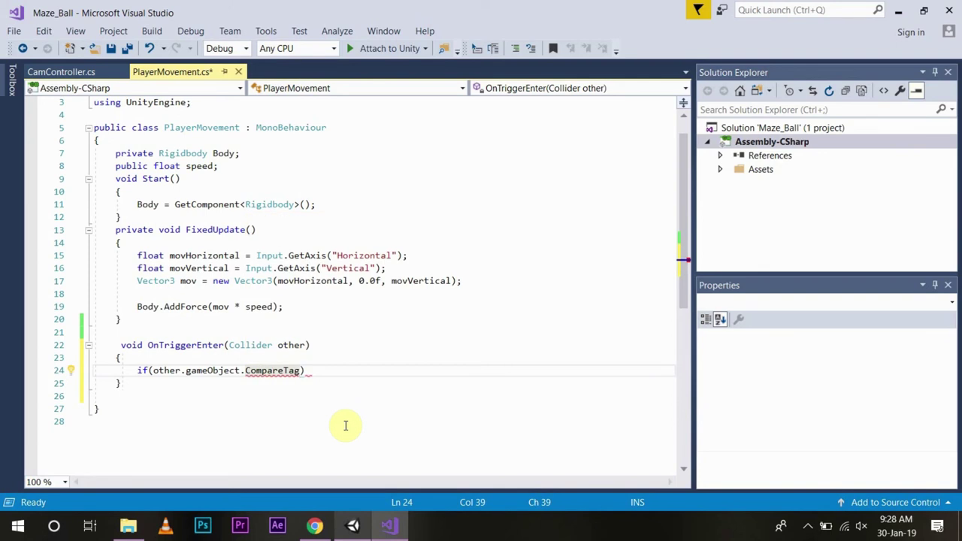
type("(")
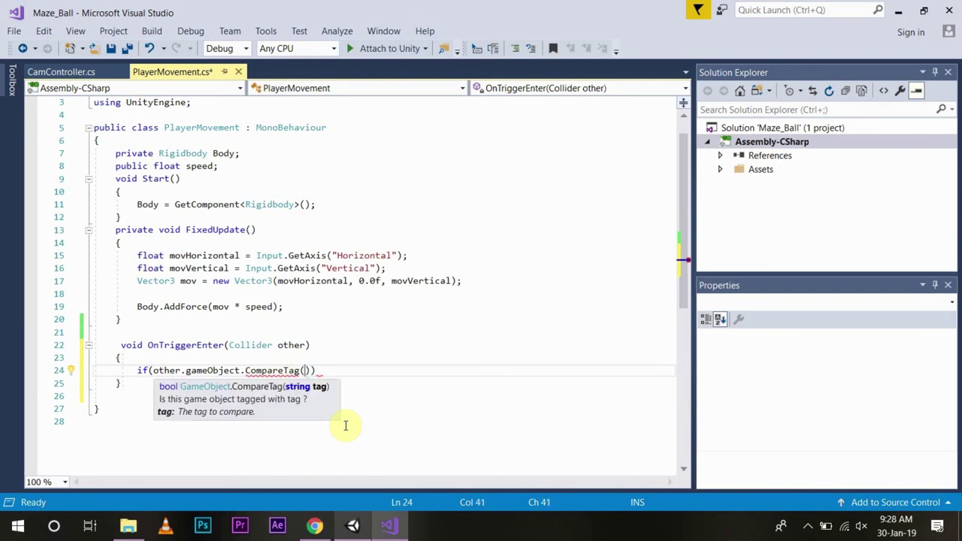
type("\"co")
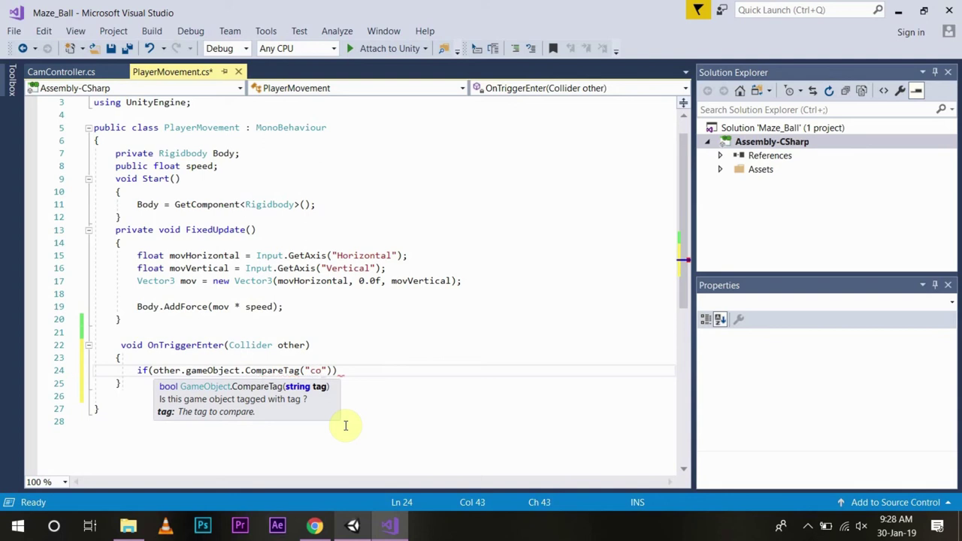
type("llect")
type("iv")
key("BackSpace")
type("ble")
type("\"))")
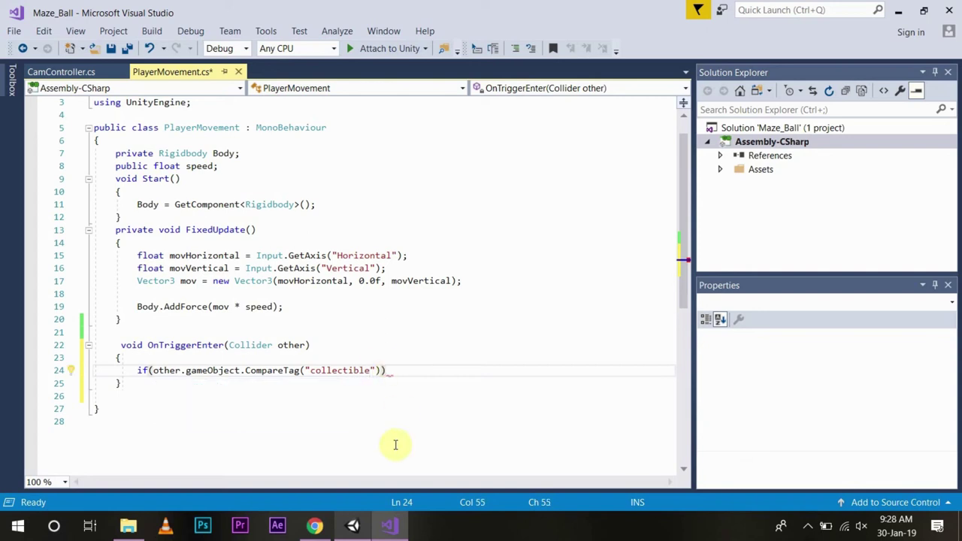
key("Return")
Add other.gameObject.SetActive(false); inside the if block and save PlayerMovement.cs
type("{")
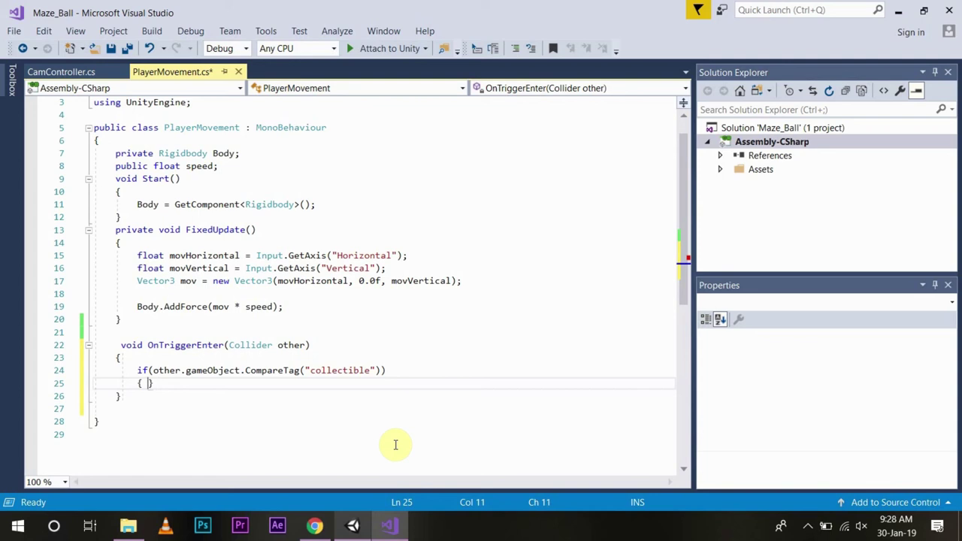
key("Return")
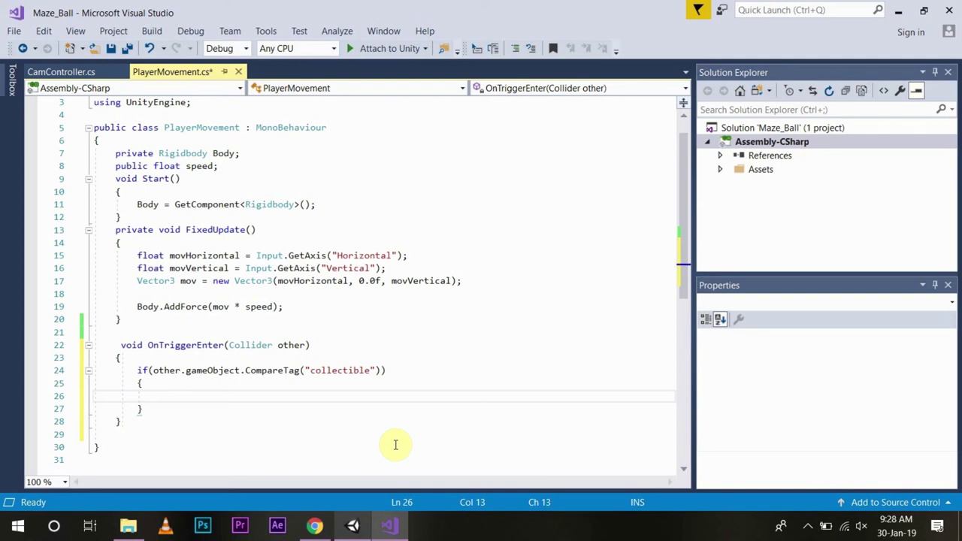
type("other")
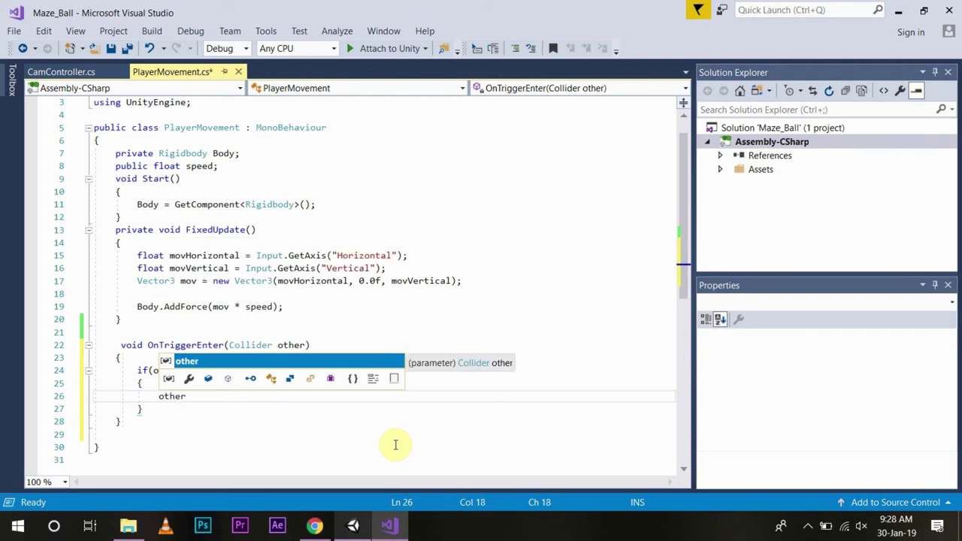
type(".game")
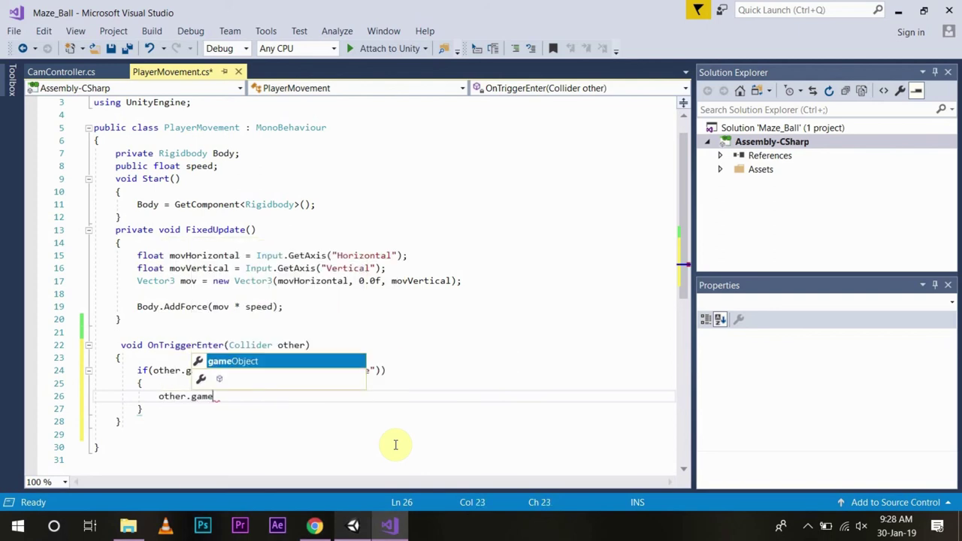
key("Tab")
type(".s")
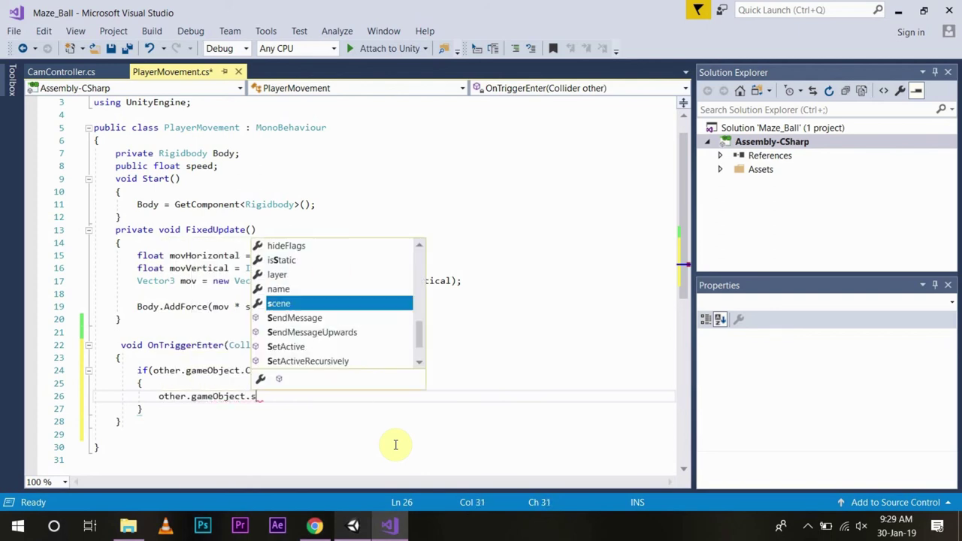
type("et")
key("Tab")
type("(")
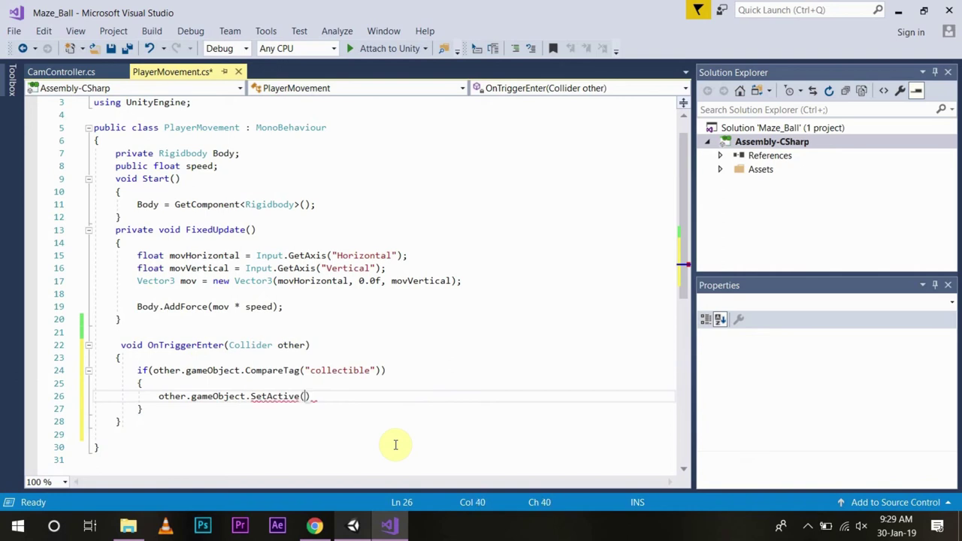
type("false")
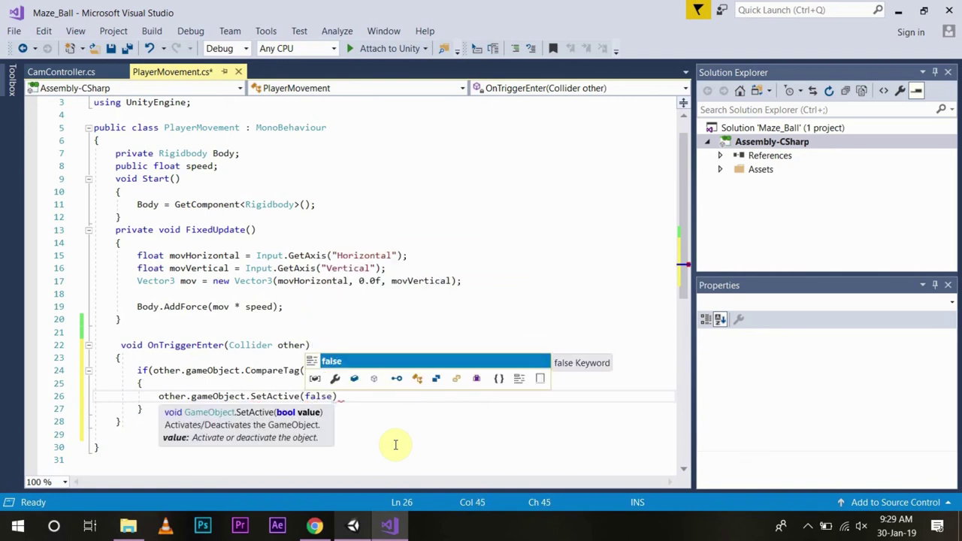
type(");")
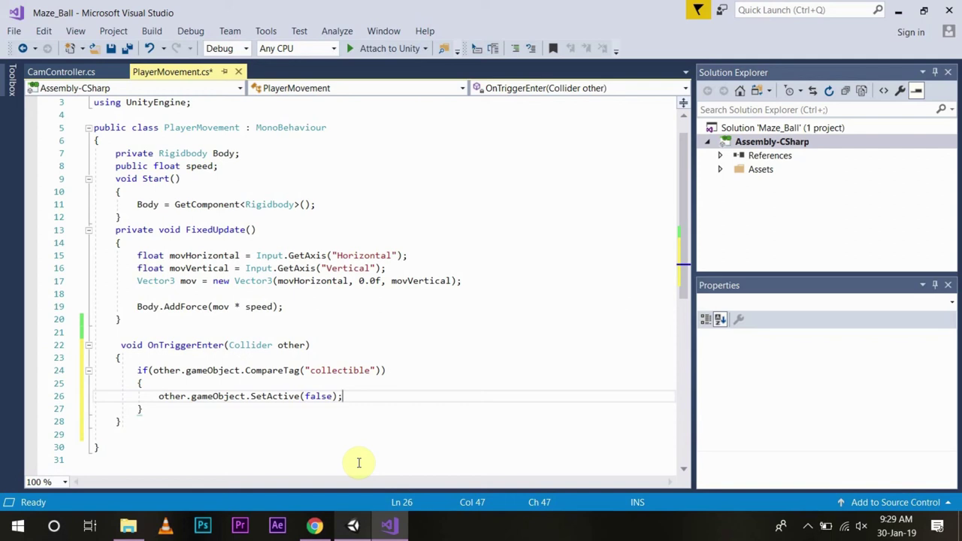
key("ctrl+s")
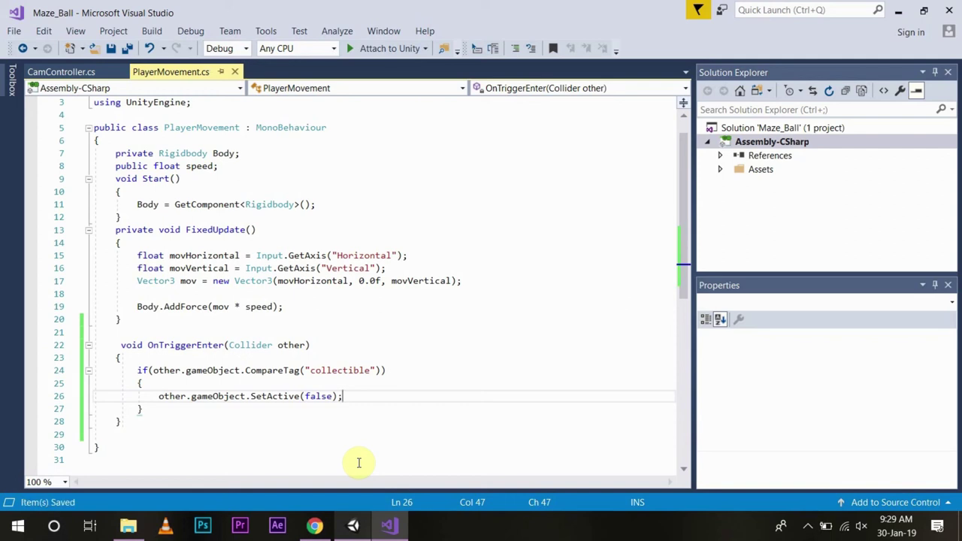
Back in Unity, play the updated maze, rolling the ball left and up, then stop
left_click(353, 525)
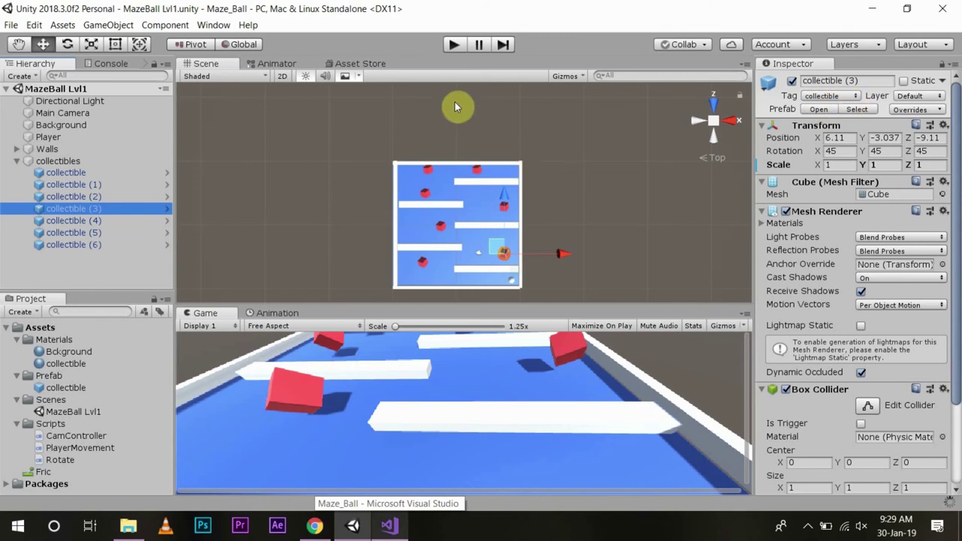
left_click(457, 45)
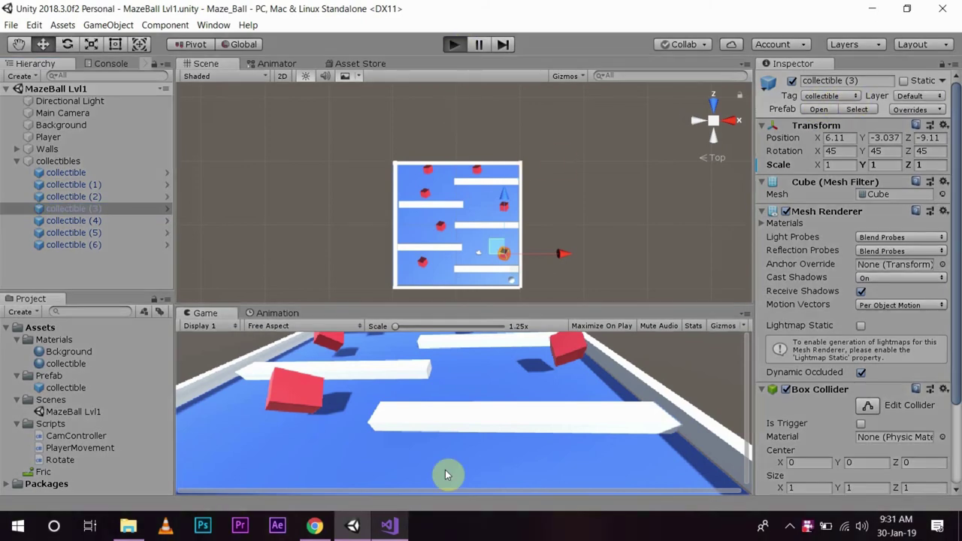
key("Left")
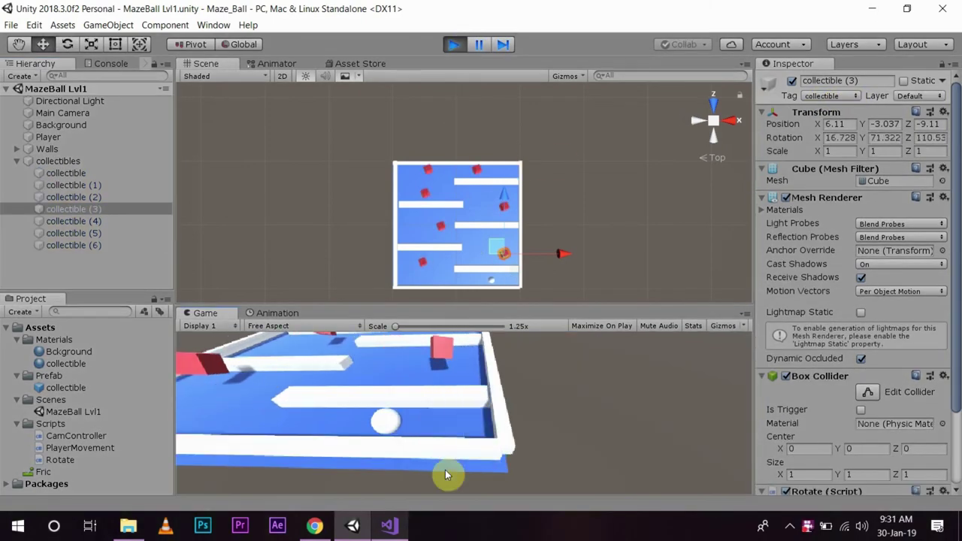
key("Up")
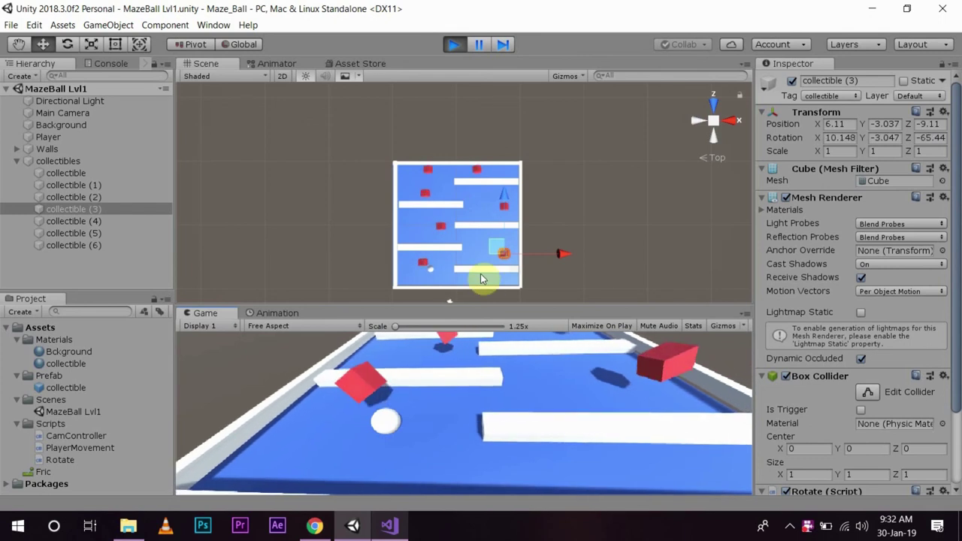
left_click(457, 48)
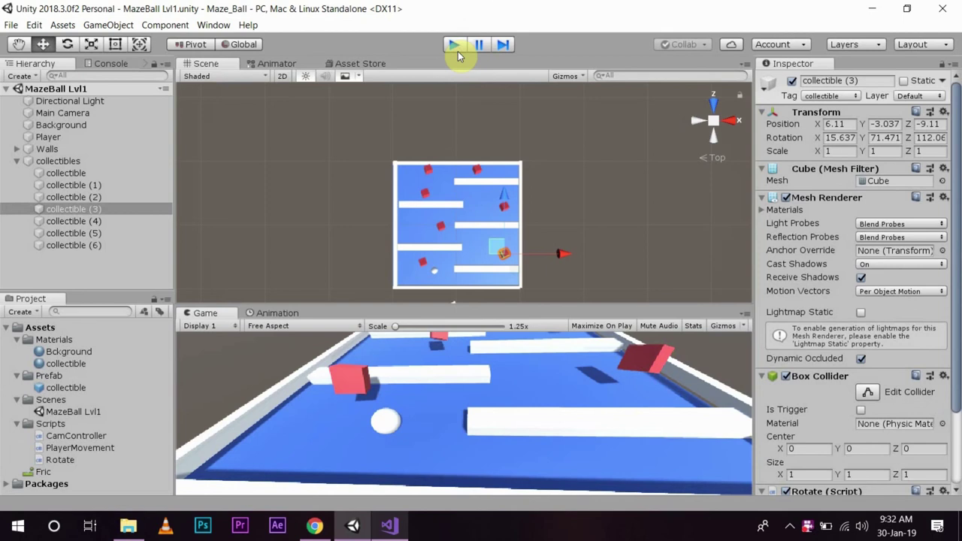
Tick Is Trigger on the Box Collider of the opened collectible prefab
left_click(65, 388)
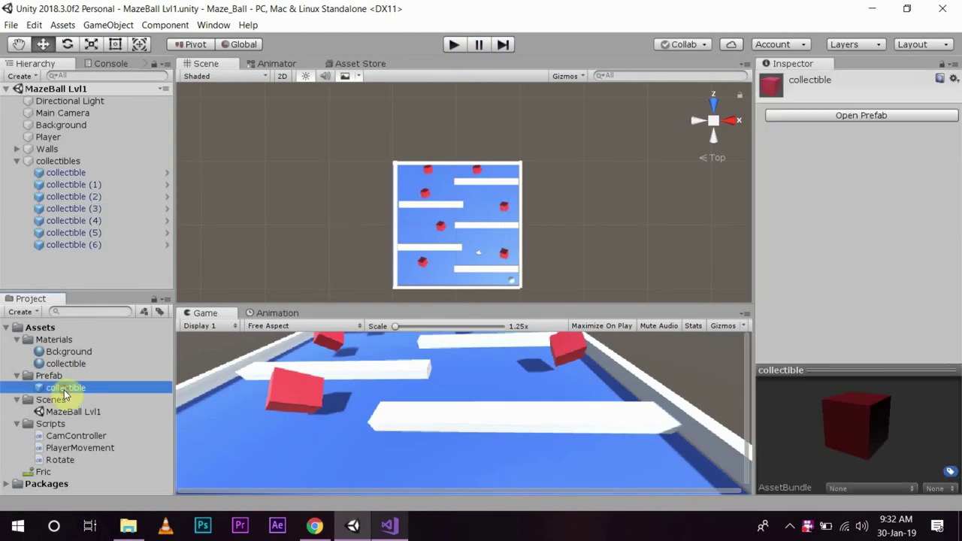
left_click(841, 117)
scroll(812, 290, "down", 3)
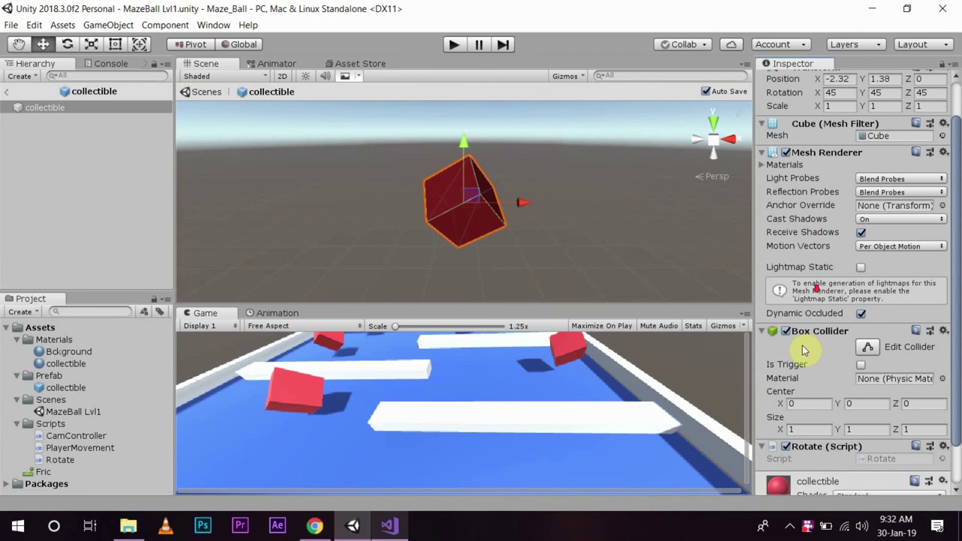
scroll(802, 345, "down", 2)
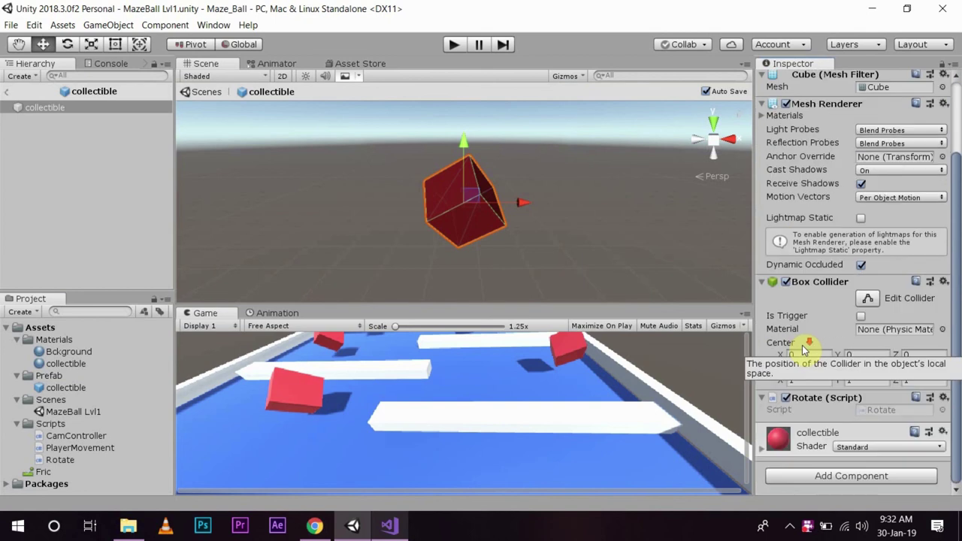
left_click(861, 319)
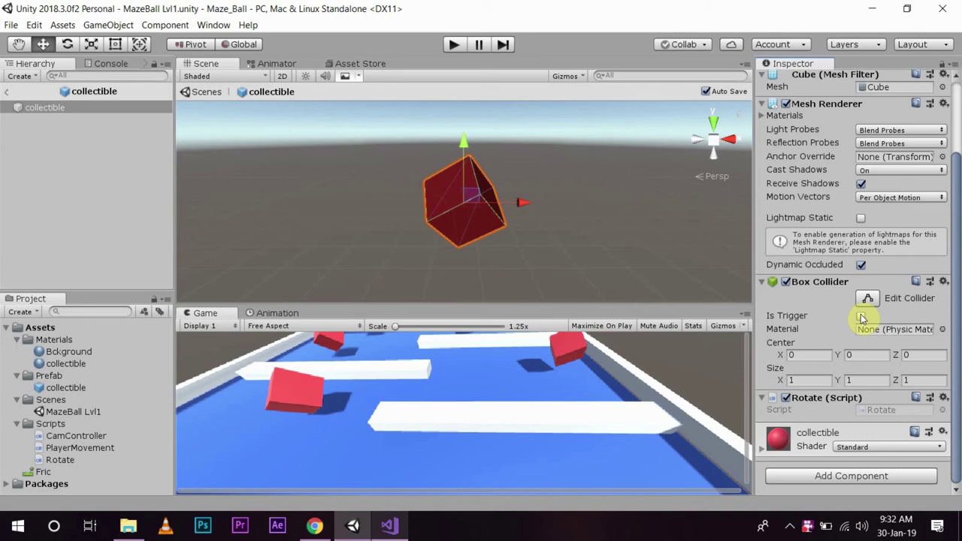
left_click(861, 316)
mouse_move(780, 342)
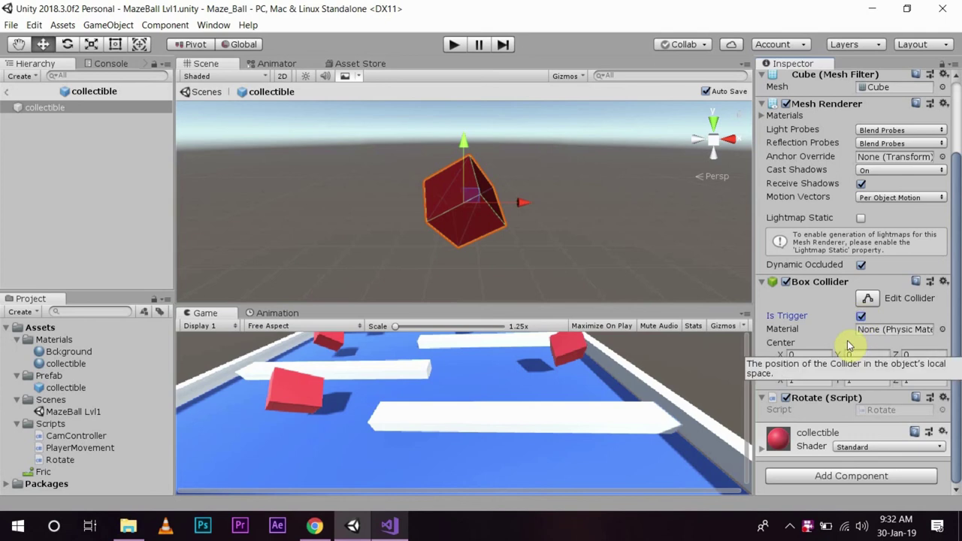
Play the maze, steering the ball right, up and left over the red cubes, then stop
left_click(457, 44)
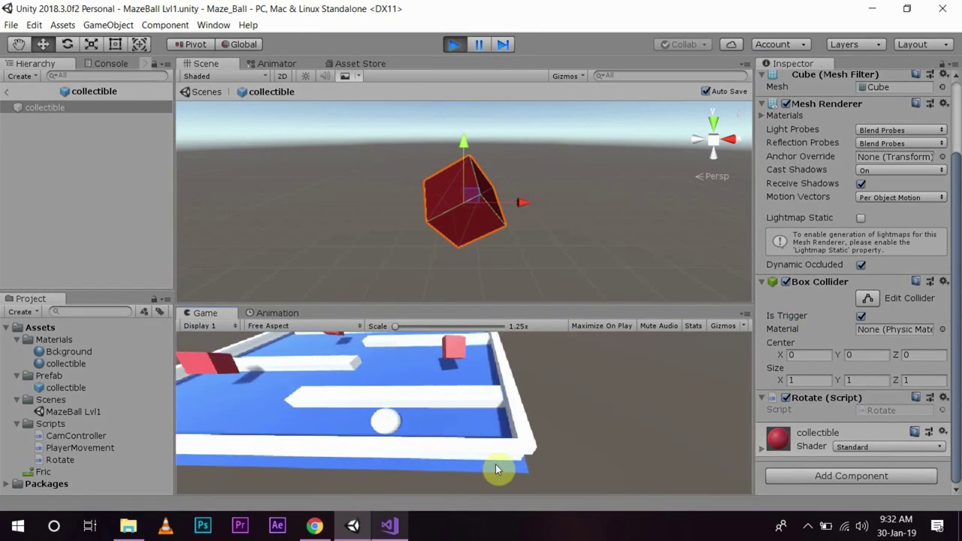
key("Right")
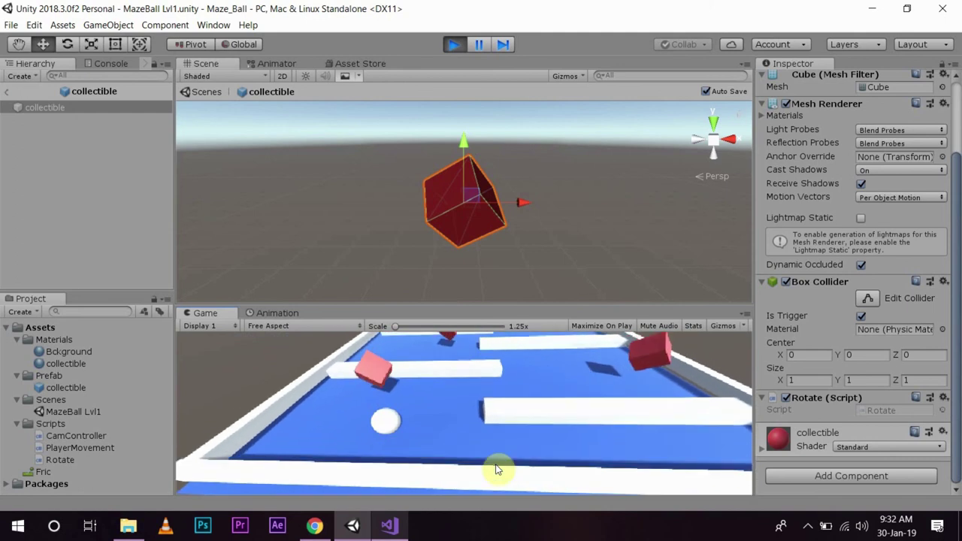
key("Up")
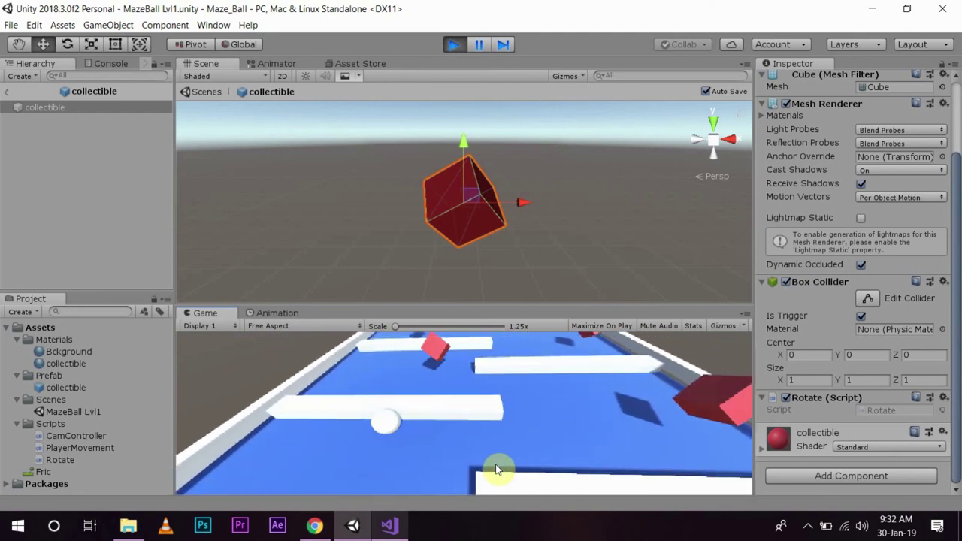
key("Right")
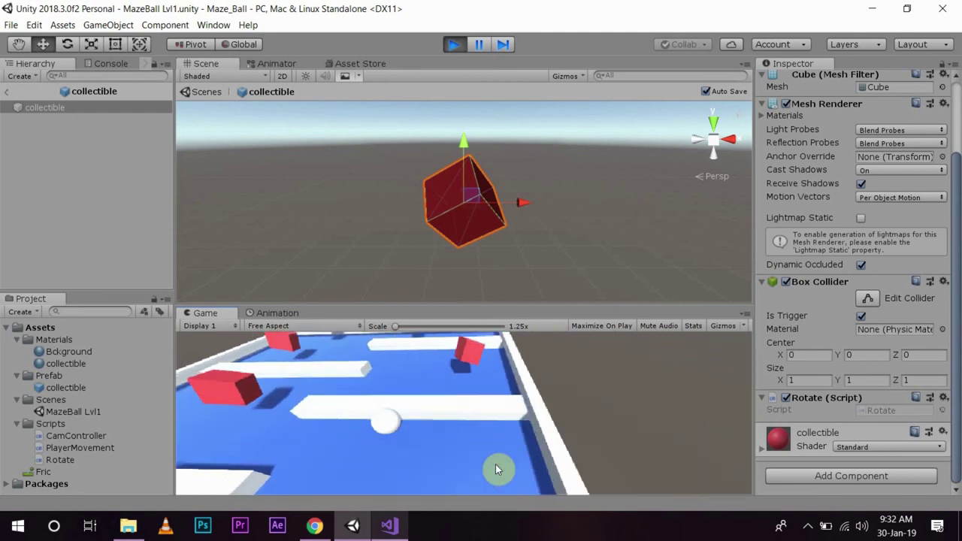
key("Left")
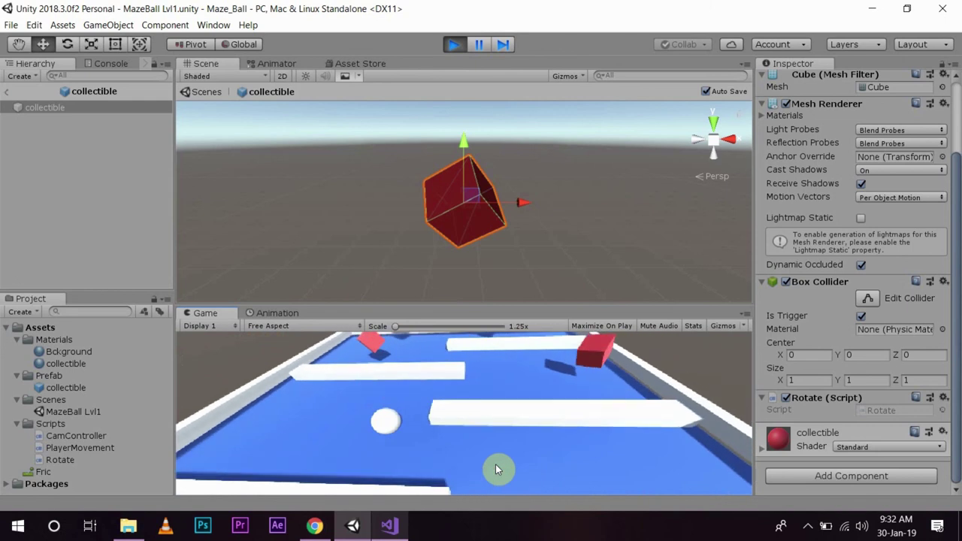
key("Right")
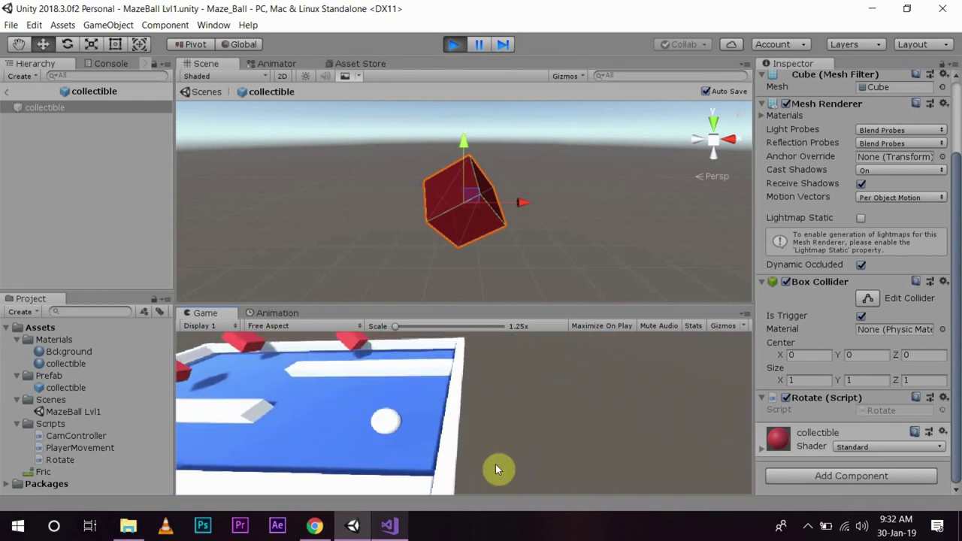
key("Left")
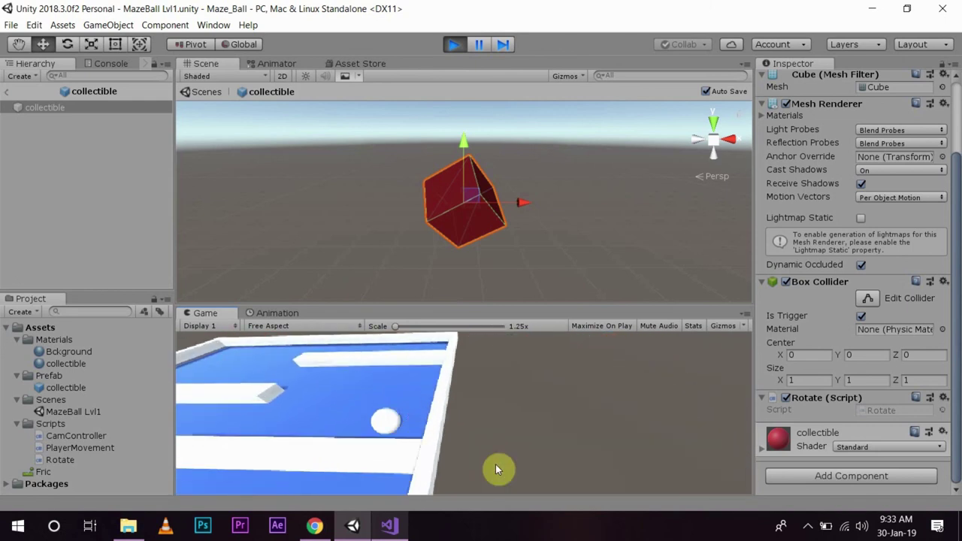
key("Left")
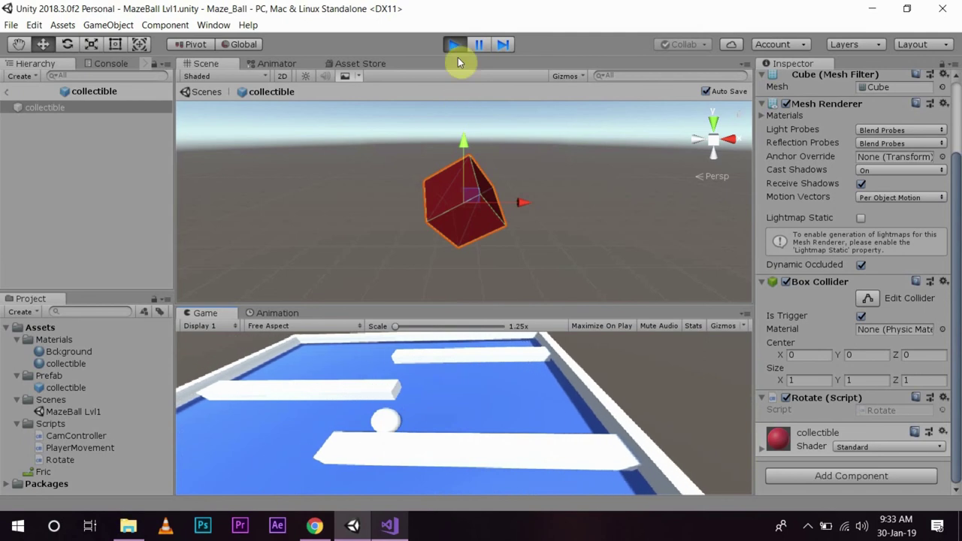
left_click(459, 44)
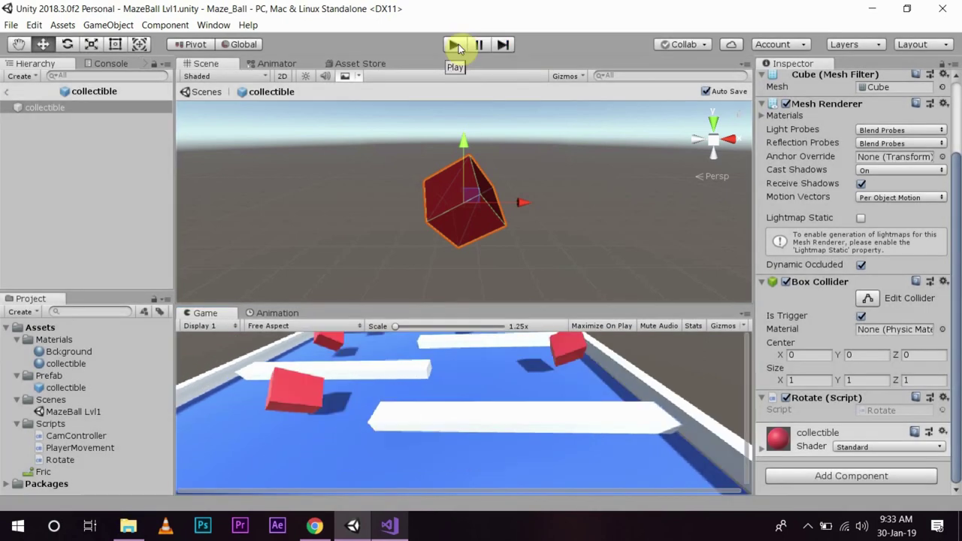